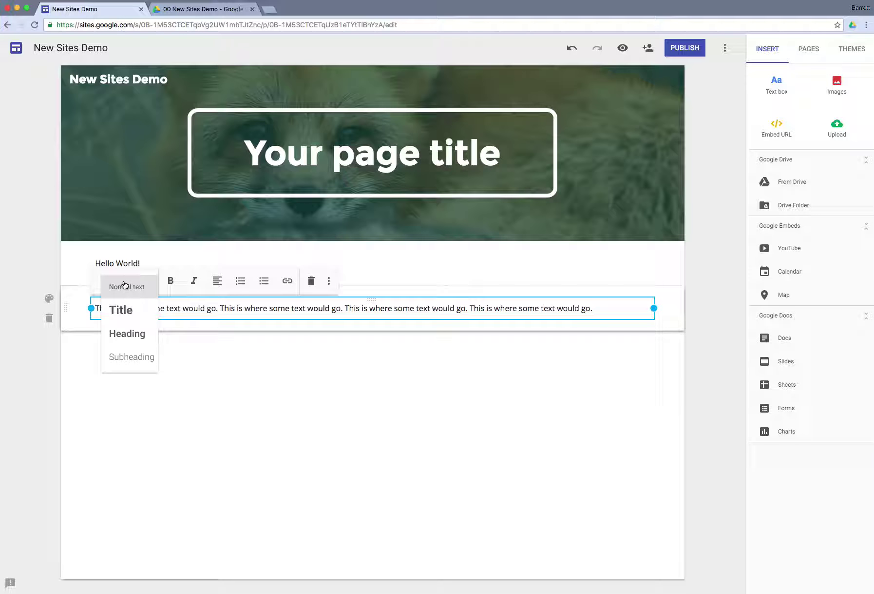
# Try the Title, Heading and Subheading styles on the paragraph below Hello World!, and return it to Normal text
pyautogui.click(121, 310)
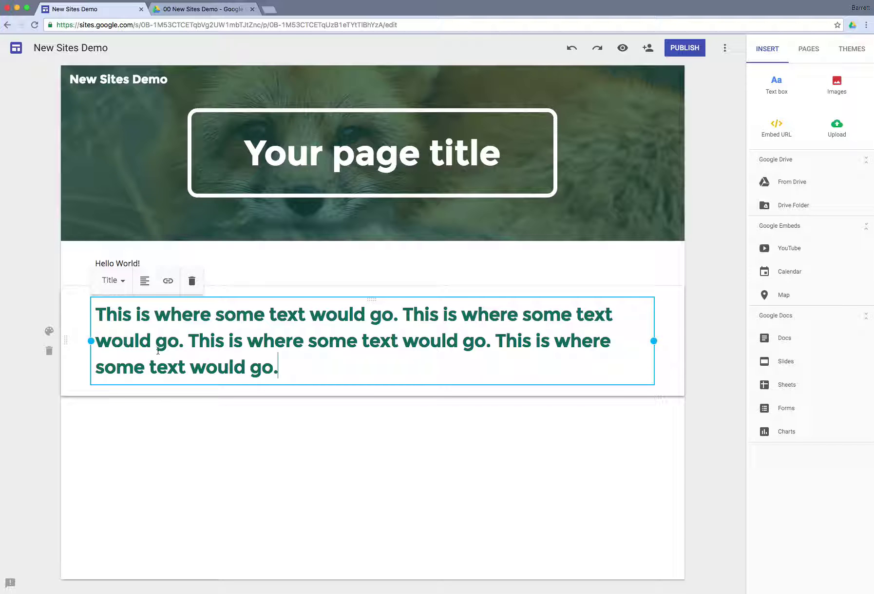
pyautogui.click(117, 282)
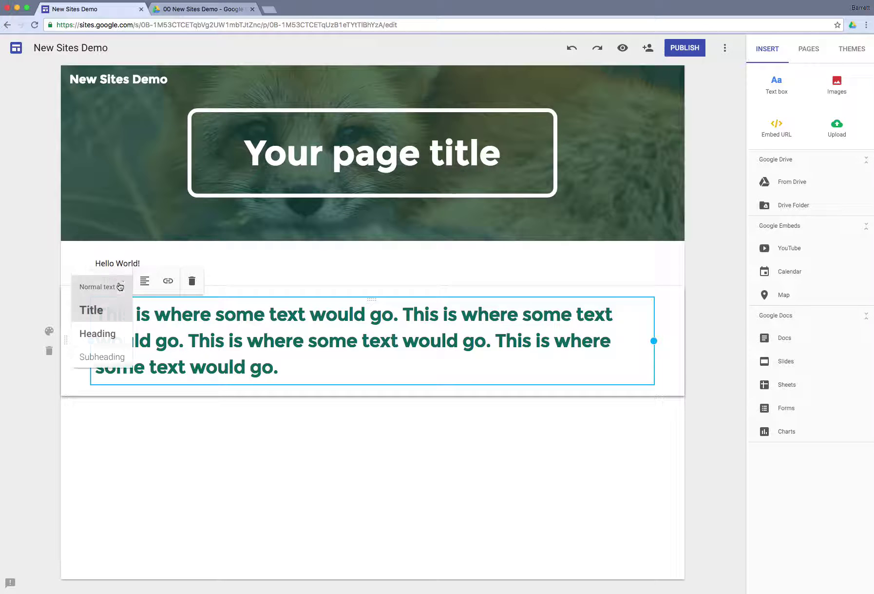
pyautogui.click(102, 331)
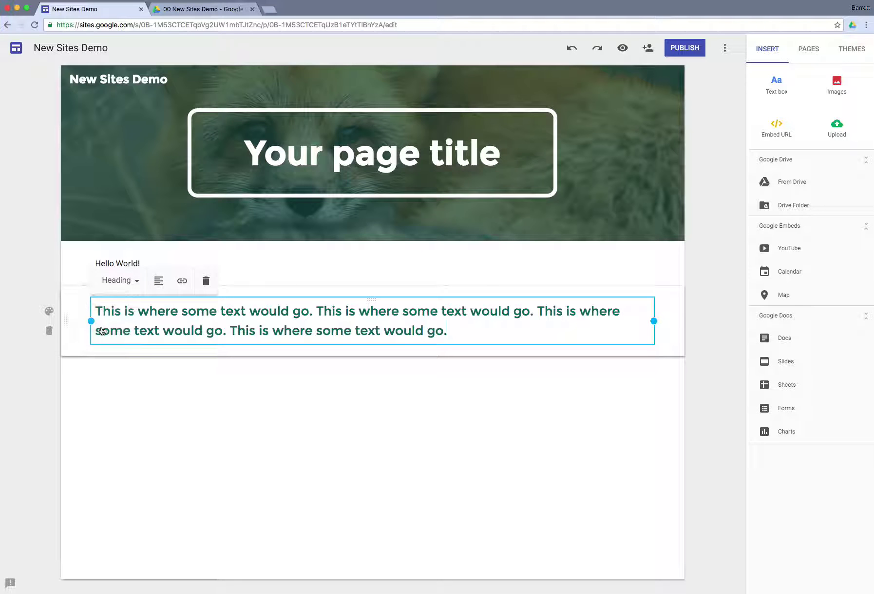
pyautogui.click(120, 281)
pyautogui.click(128, 357)
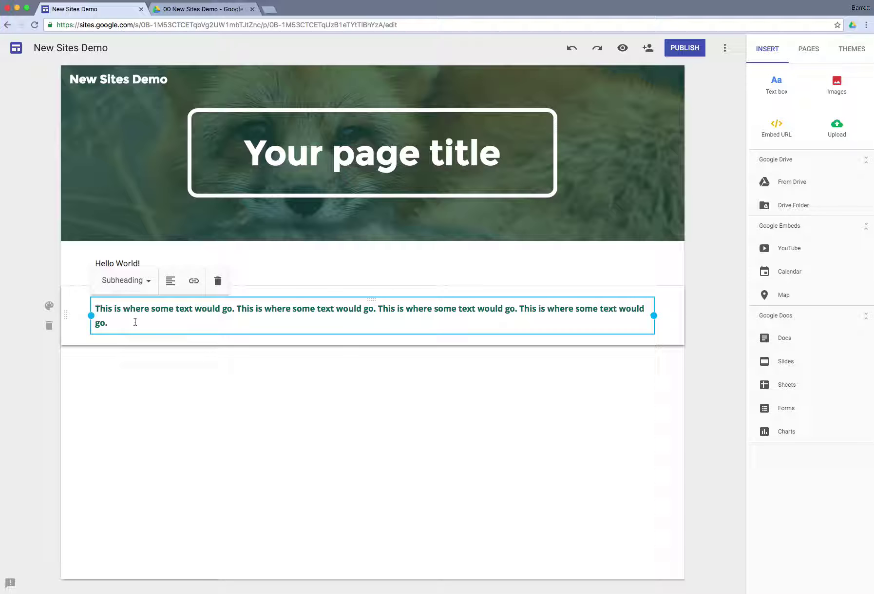
pyautogui.click(124, 282)
pyautogui.click(122, 233)
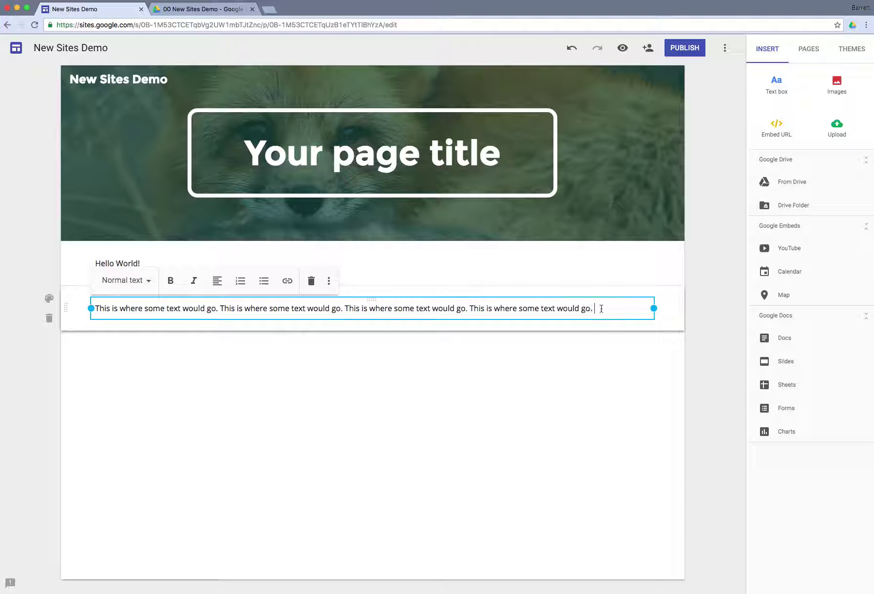
pyautogui.click(287, 281)
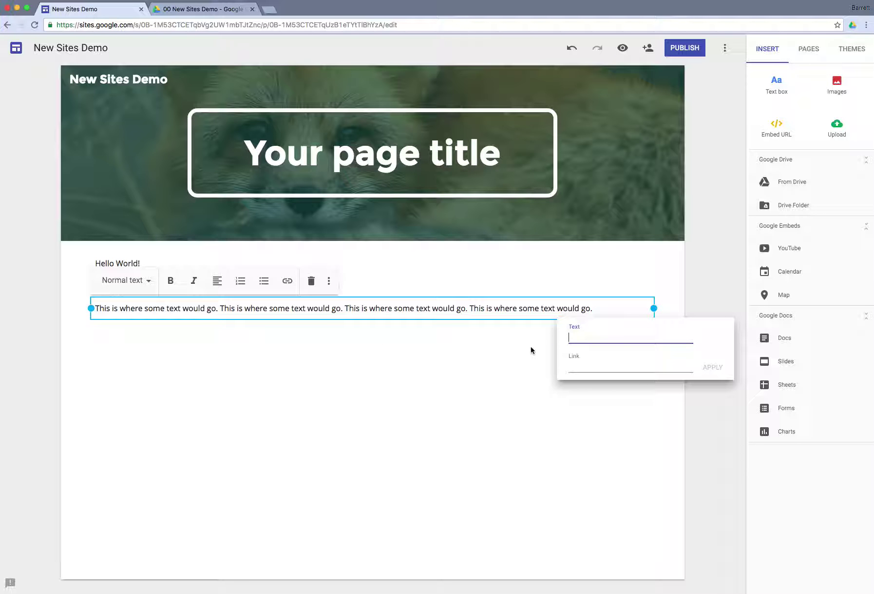
pyautogui.write('Go to Google')
pyautogui.click(583, 366)
pyautogui.write('www.')
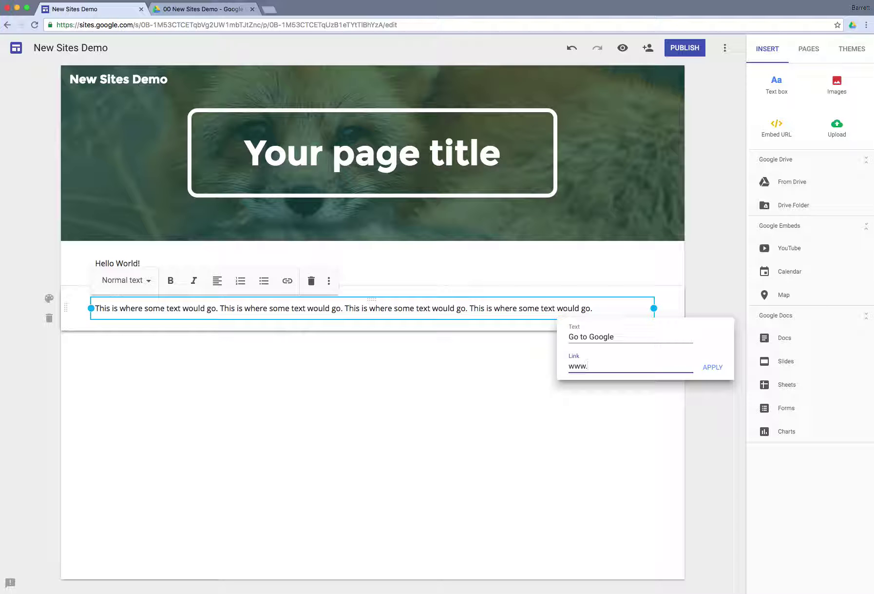
pyautogui.write('google.com')
pyautogui.click(714, 370)
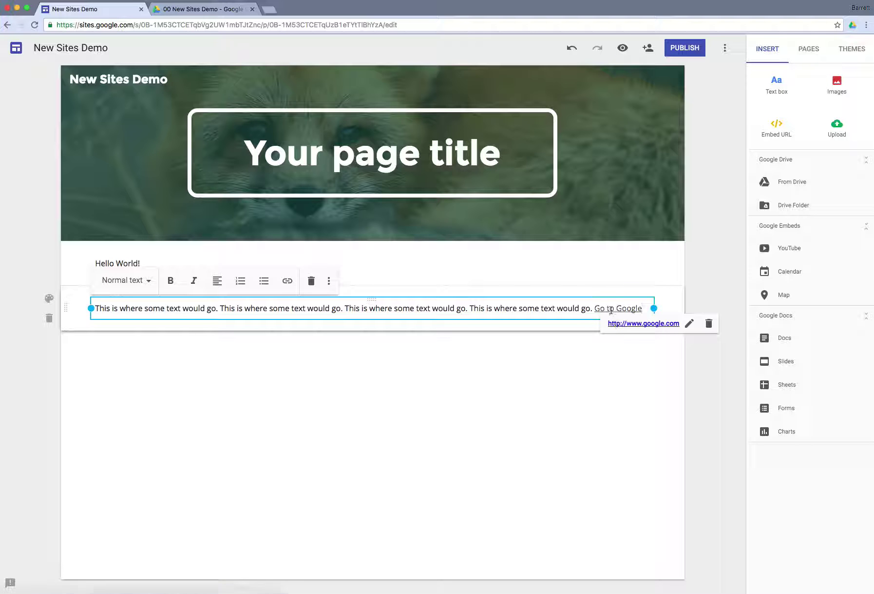
pyautogui.click(583, 307)
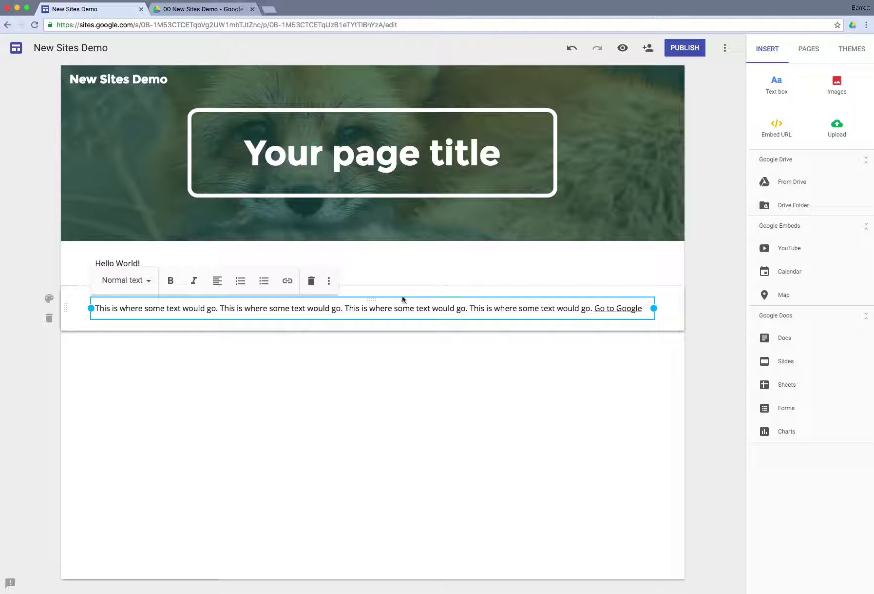
pyautogui.moveTo(267, 307); pyautogui.dragTo(249, 308)
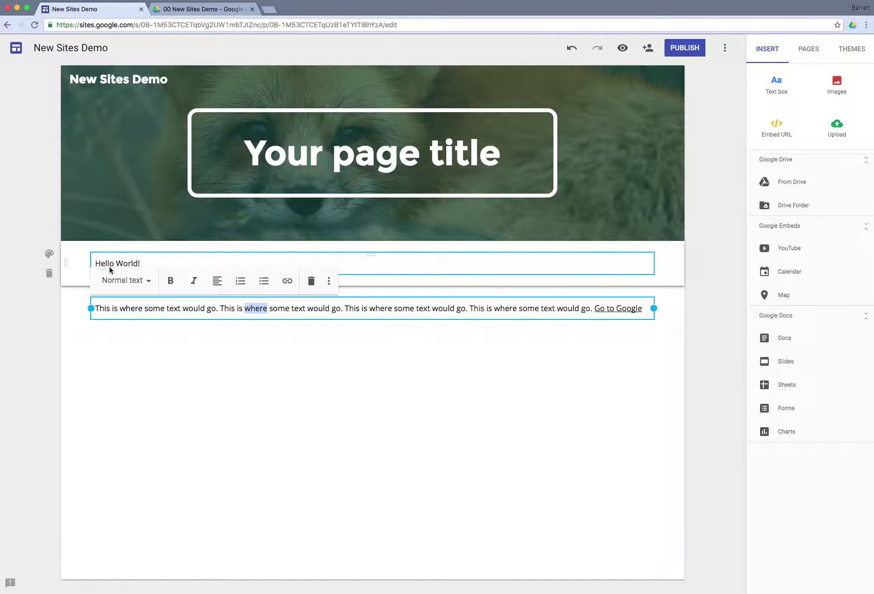
pyautogui.click(287, 282)
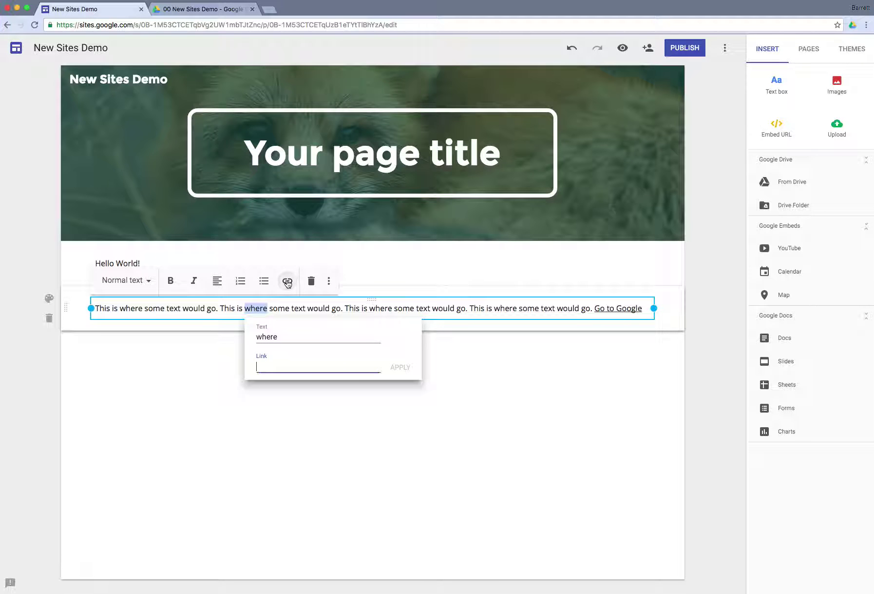
pyautogui.write('www.maps.c')
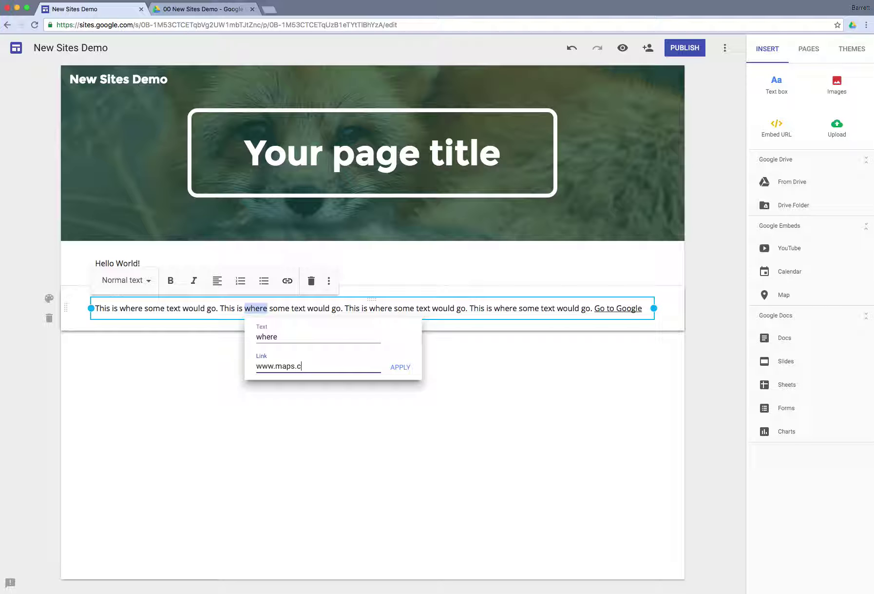
pyautogui.write('om')
pyautogui.click(399, 367)
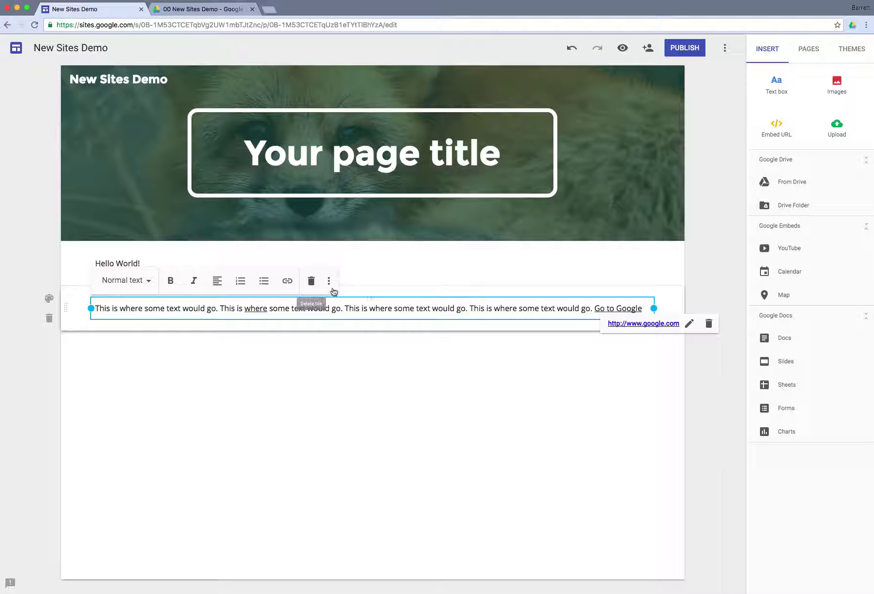
# Delete the paragraph's text box and undo the deletion
pyautogui.click(311, 281)
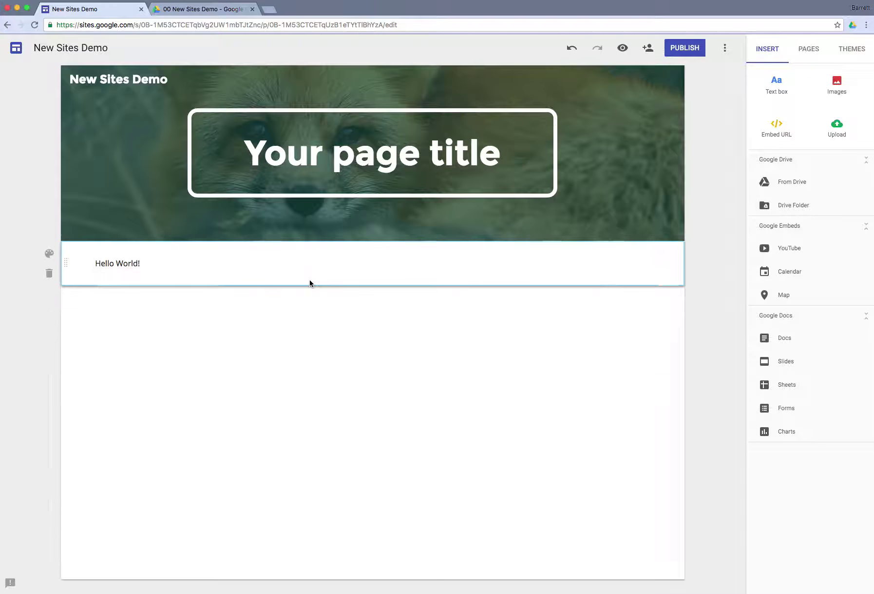
pyautogui.click(579, 57)
pyautogui.click(273, 297)
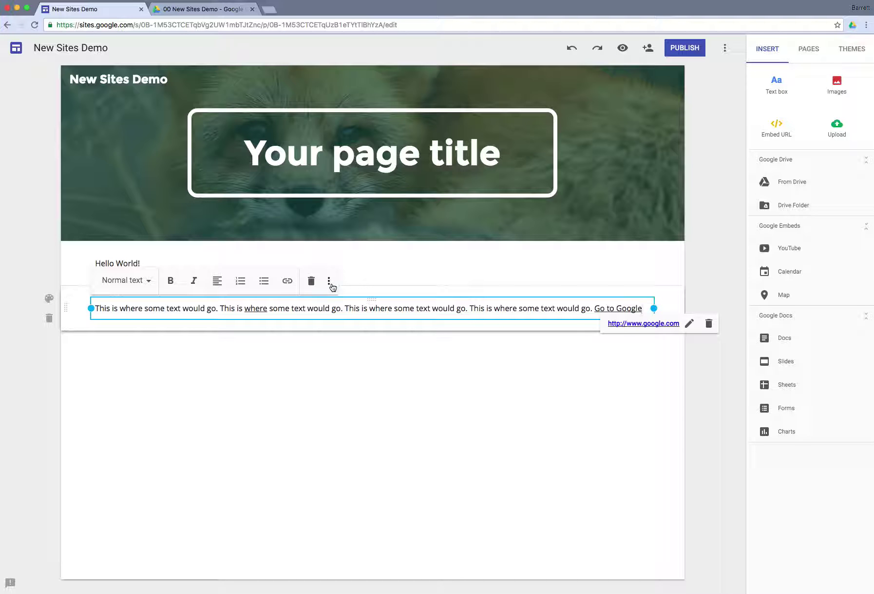
# Apply Clear formatting in the paragraph's text box
pyautogui.click(330, 282)
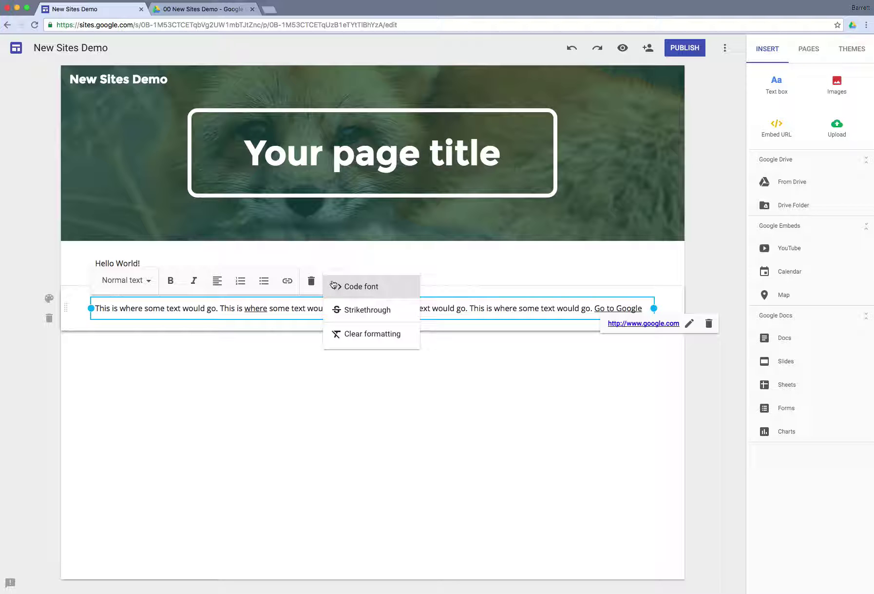
pyautogui.click(308, 301)
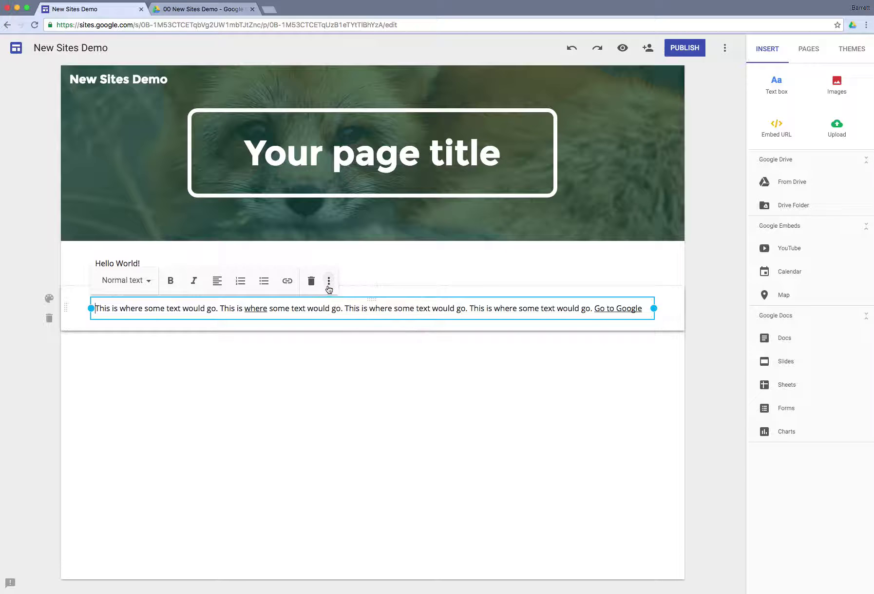
pyautogui.click(330, 282)
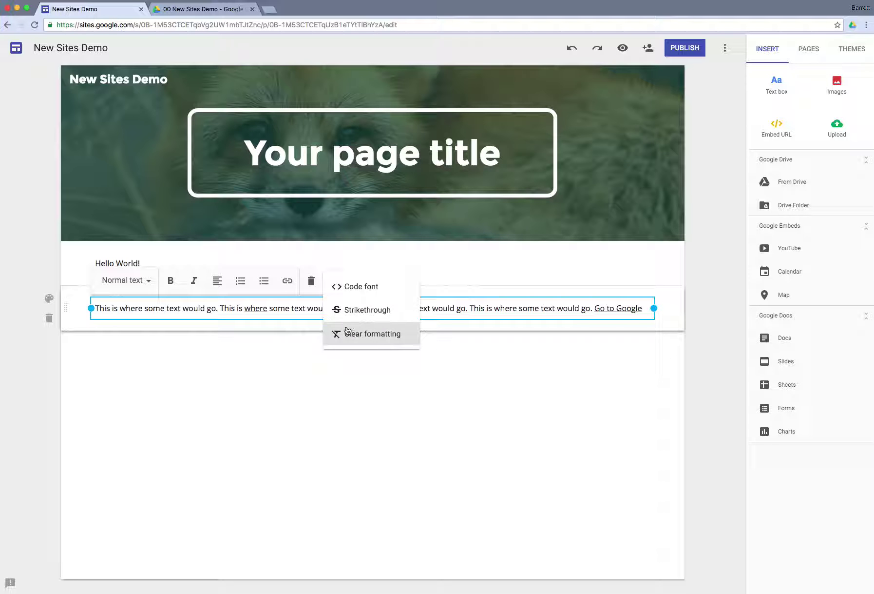
pyautogui.click(365, 335)
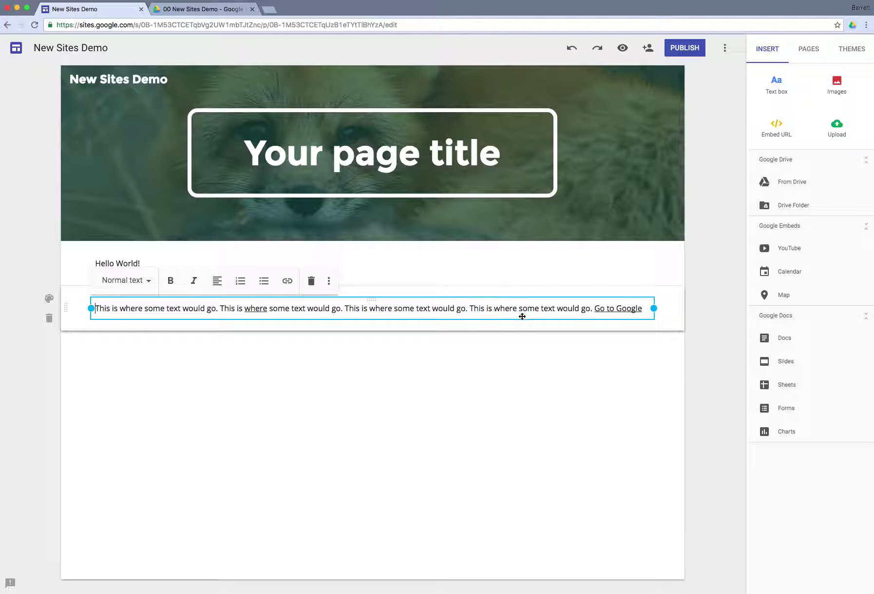
# Apply strikethrough to "text would go" in the paragraph's second sentence
pyautogui.click(329, 281)
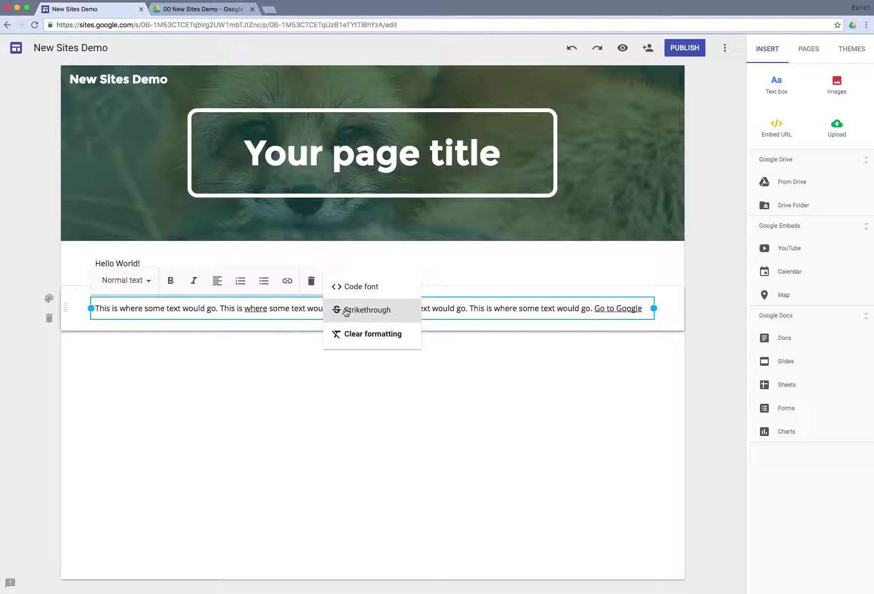
pyautogui.click(299, 308)
pyautogui.moveTo(299, 308); pyautogui.dragTo(340, 308)
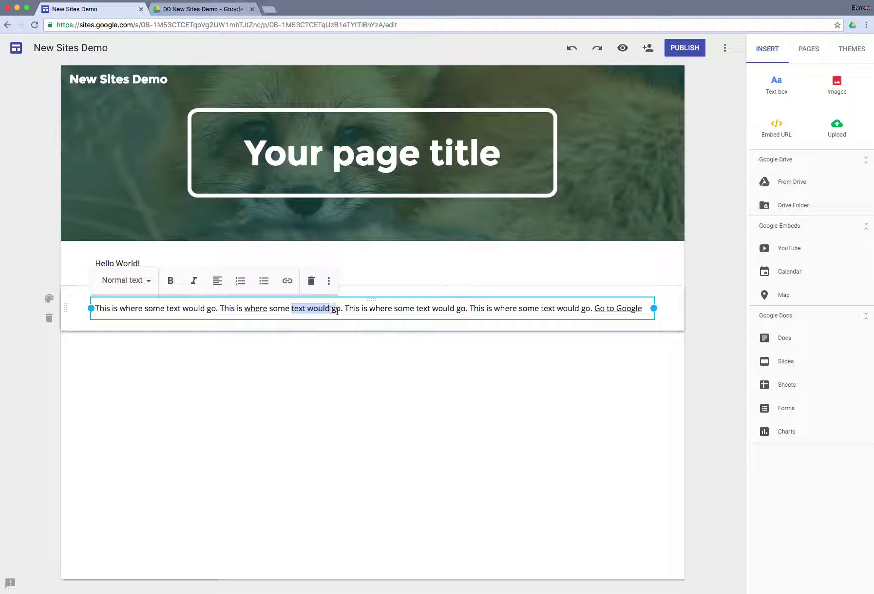
pyautogui.click(330, 288)
pyautogui.click(345, 307)
pyautogui.click(330, 282)
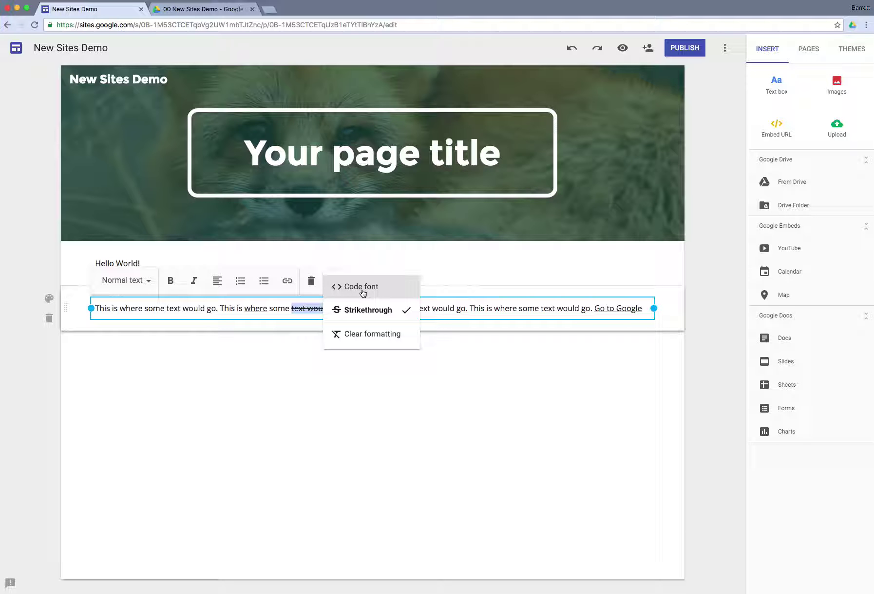
pyautogui.click(149, 310)
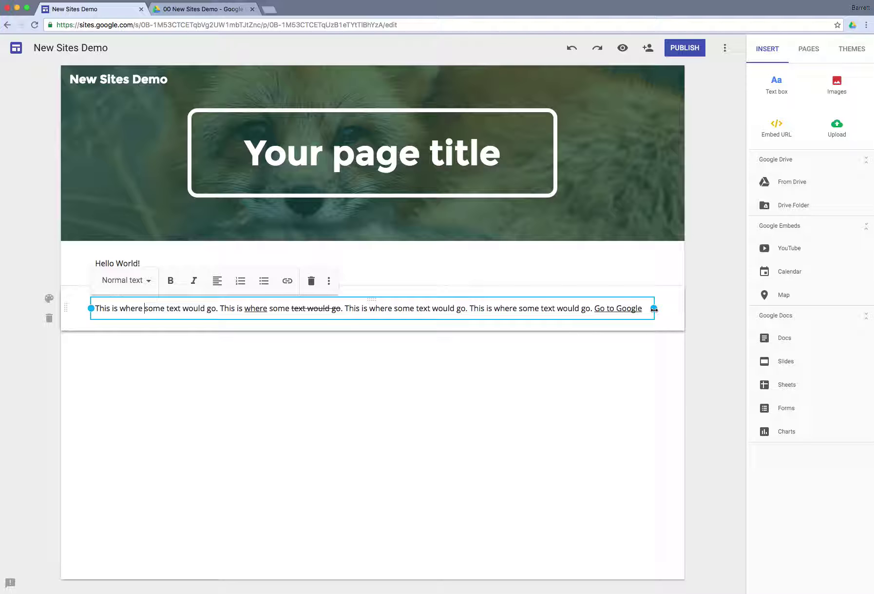
# Narrow the paragraph's text box from both sides and move it up into the section directly below the header
pyautogui.moveTo(654, 309); pyautogui.dragTo(413, 315)
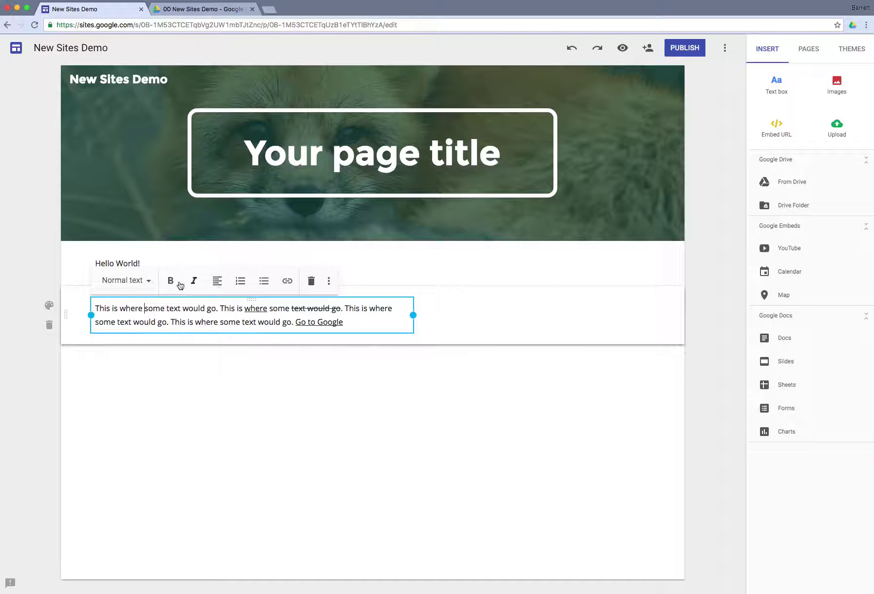
pyautogui.moveTo(91, 315); pyautogui.dragTo(235, 329)
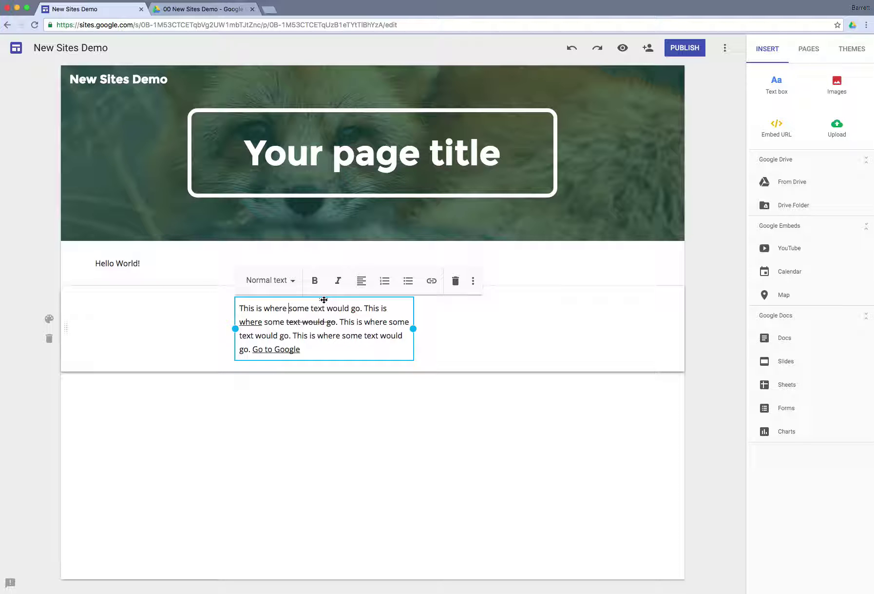
pyautogui.moveTo(323, 299); pyautogui.dragTo(214, 252)
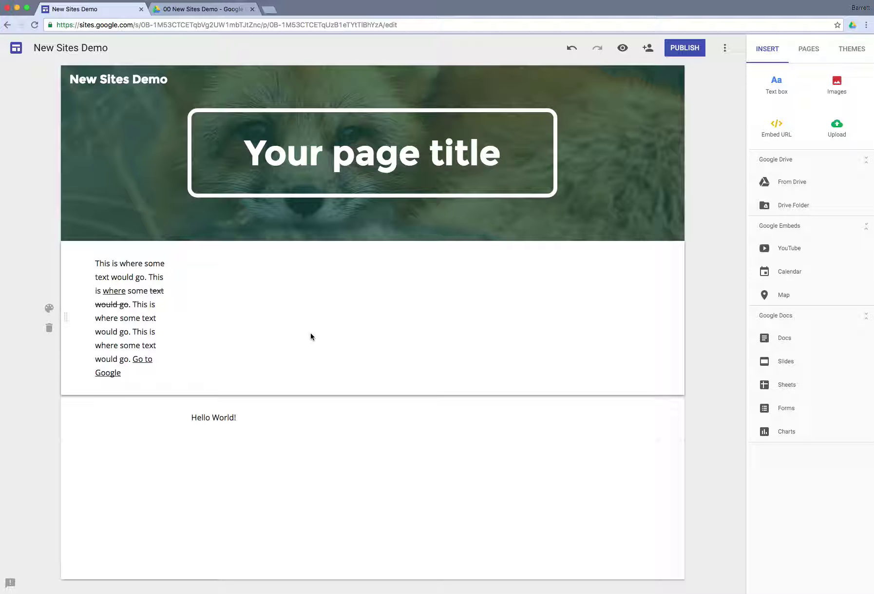
# Move the Hello World! text box up beside the paragraph in the same section and narrow it from its right edge
pyautogui.click(134, 307)
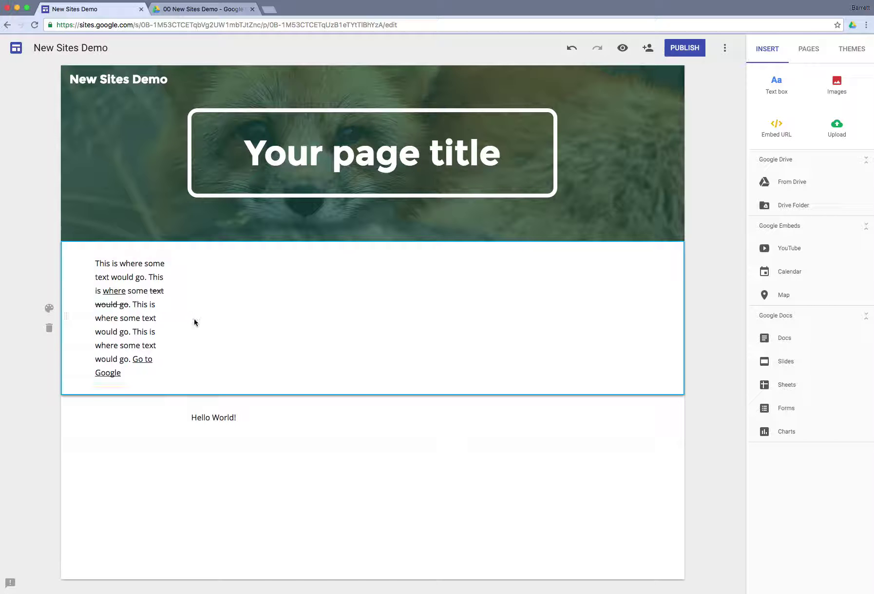
pyautogui.click(213, 416)
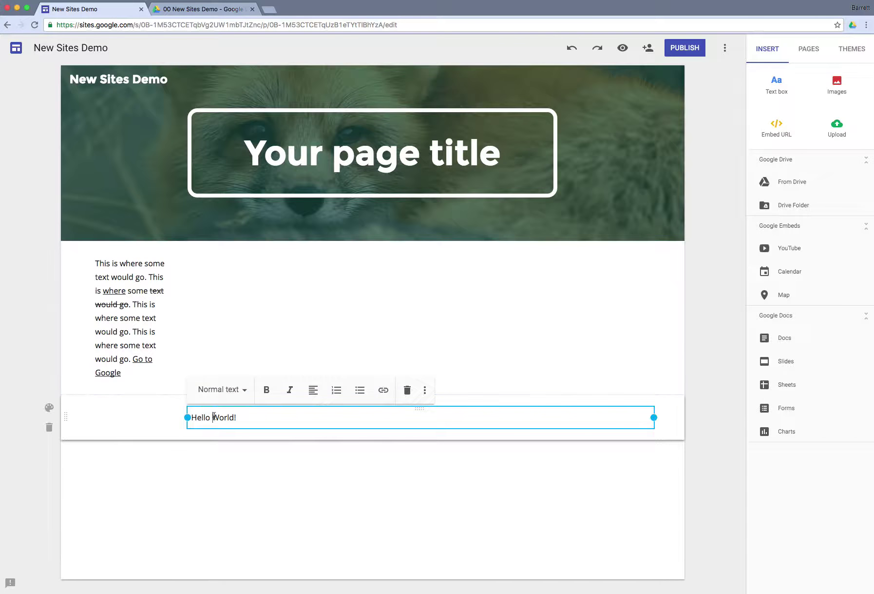
pyautogui.click(197, 367)
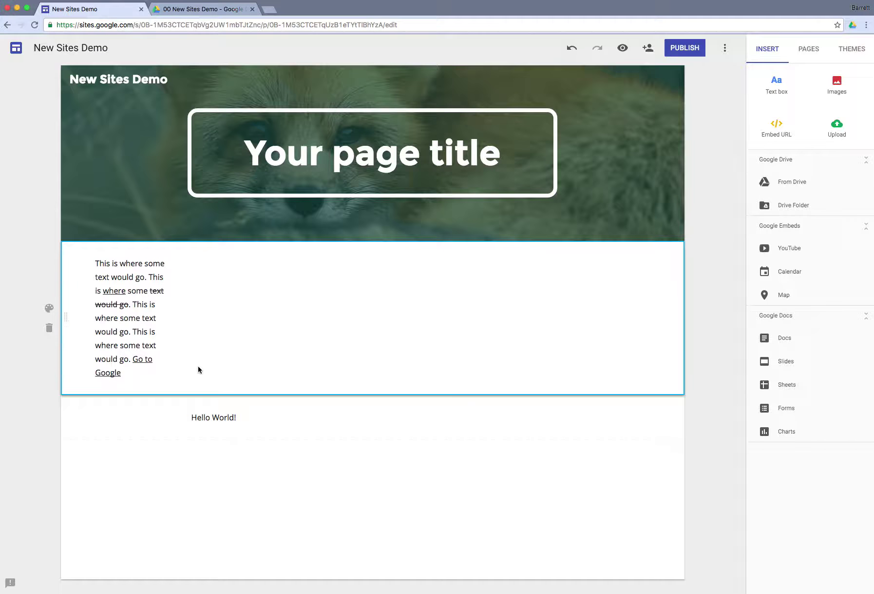
pyautogui.moveTo(420, 407); pyautogui.dragTo(247, 305)
pyautogui.click(218, 267)
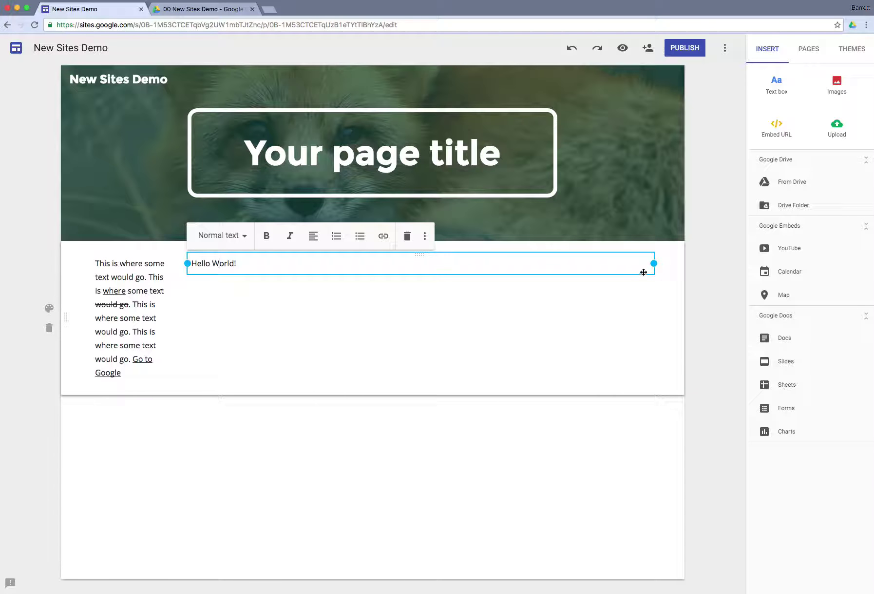
pyautogui.moveTo(654, 264); pyautogui.dragTo(316, 285)
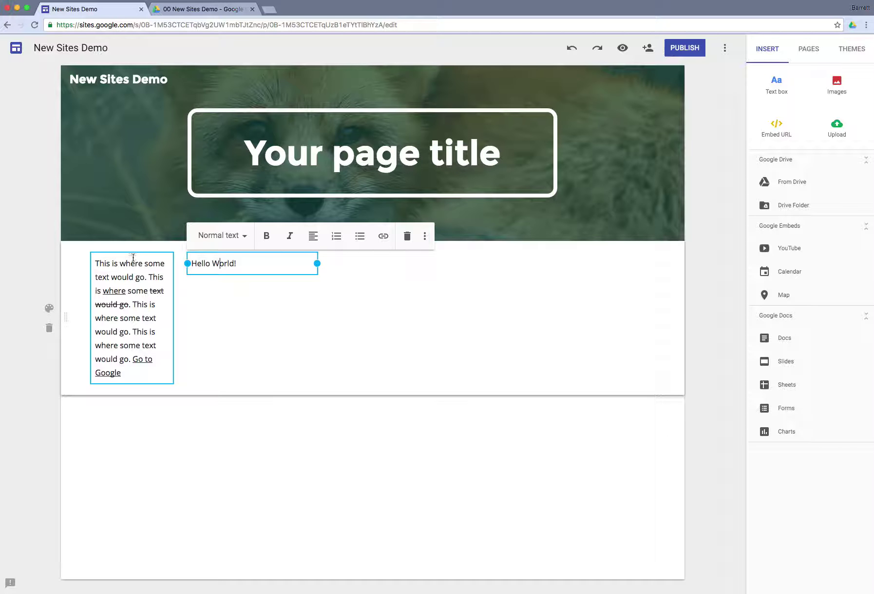
# Place the paragraph in its own section above Hello World!, trying that section below it and moving it back above
pyautogui.moveTo(131, 254)
pyautogui.mouseDown()
pyautogui.moveTo(129, 266)
pyautogui.moveTo(180, 297)
pyautogui.moveTo(251, 377)
pyautogui.moveTo(175, 303)
pyautogui.moveTo(157, 385)
pyautogui.moveTo(164, 412)
pyautogui.moveTo(144, 374)
pyautogui.moveTo(133, 395)
pyautogui.moveTo(117, 396)
pyautogui.moveTo(170, 403)
pyautogui.moveTo(117, 401)
pyautogui.moveTo(125, 401)
pyautogui.moveTo(119, 289)
pyautogui.moveTo(137, 243)
pyautogui.mouseUp()
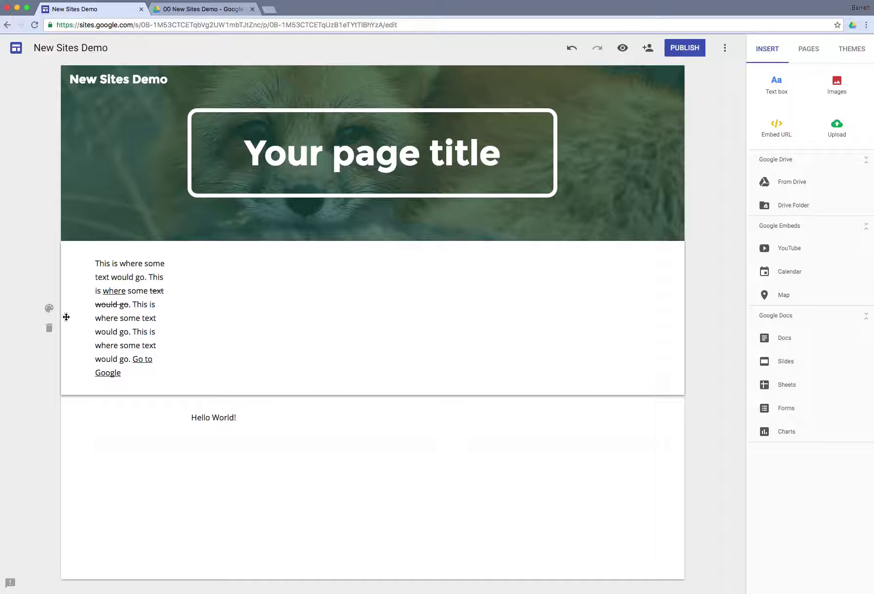
pyautogui.moveTo(66, 316); pyautogui.dragTo(68, 478)
pyautogui.moveTo(68, 355); pyautogui.dragTo(68, 259)
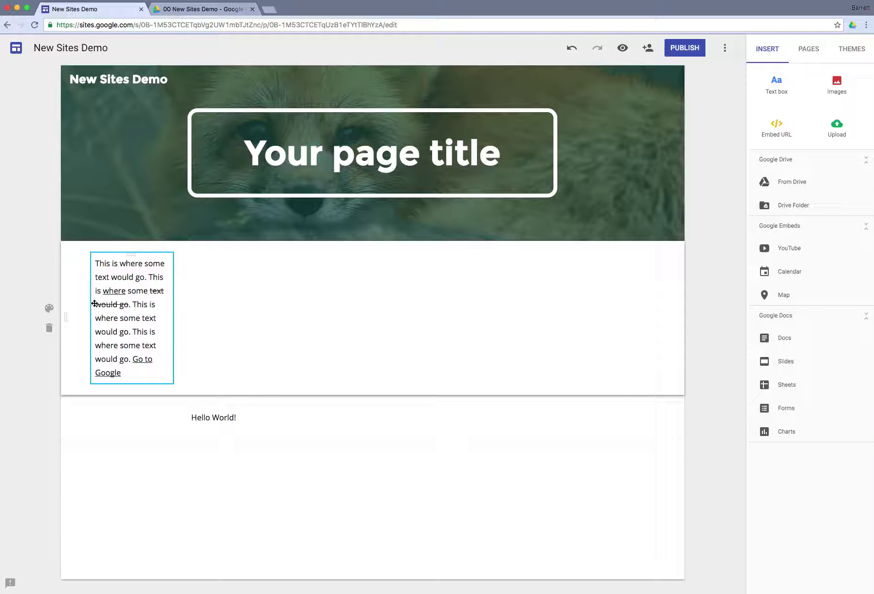
# Delete the section containing the paragraph and undo the deletion
pyautogui.click(49, 329)
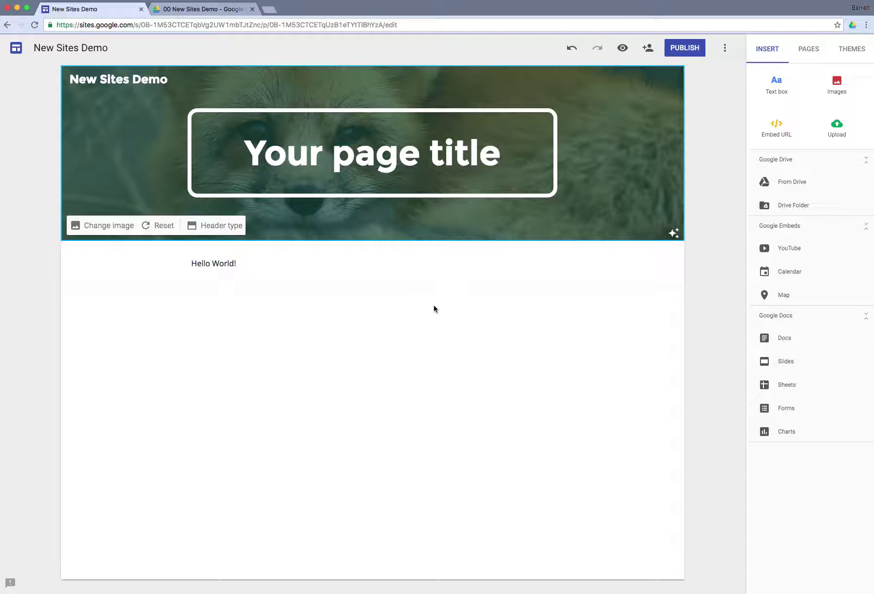
pyautogui.click(572, 49)
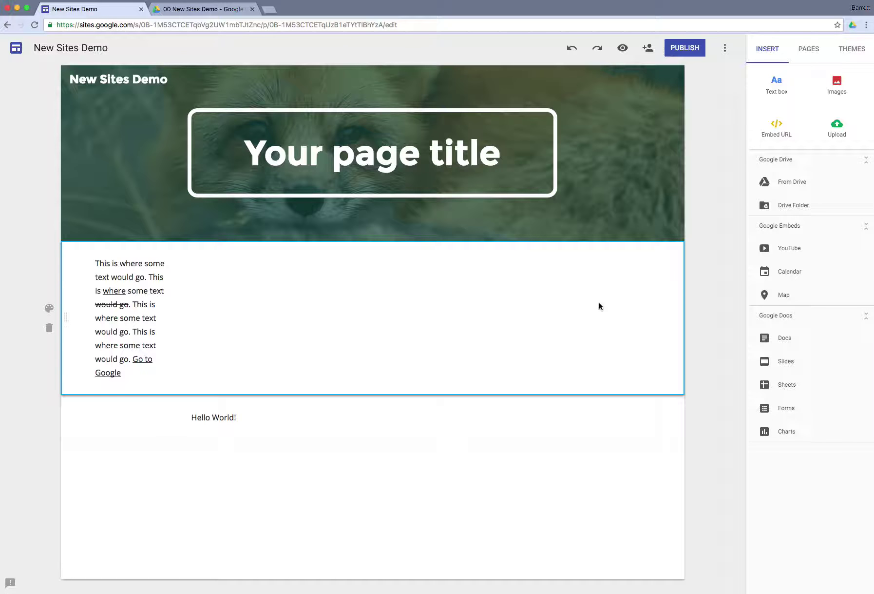
# Apply the Emphasis 1 section style to the section containing the paragraph
pyautogui.click(49, 309)
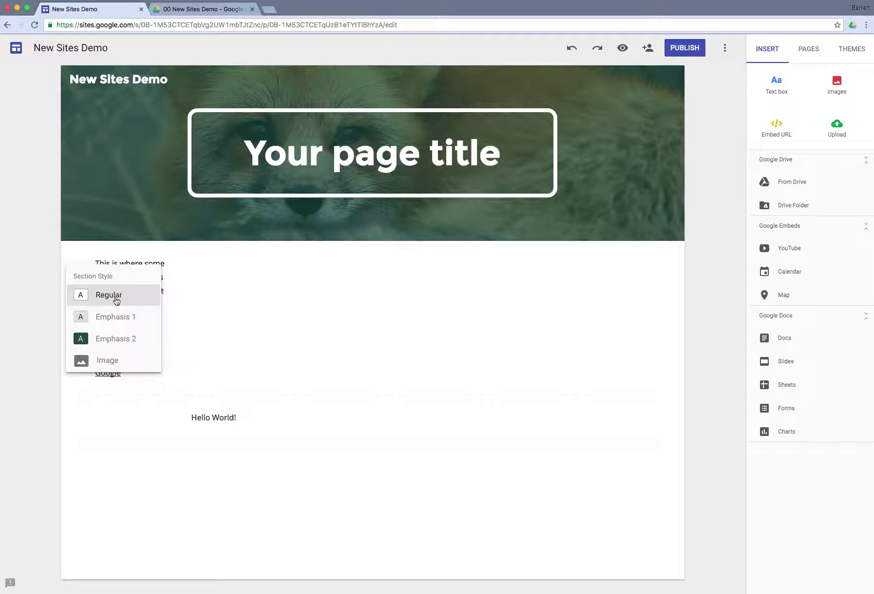
pyautogui.click(110, 318)
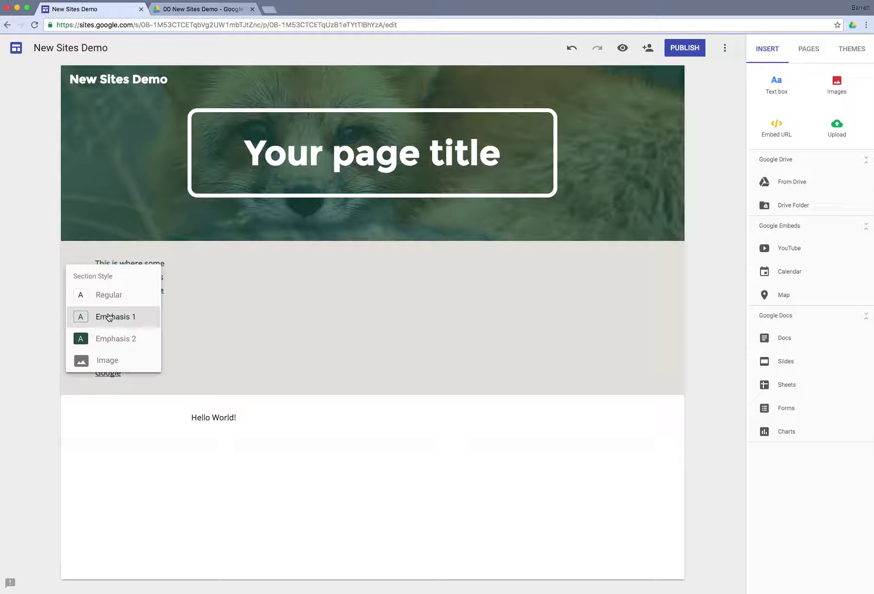
pyautogui.click(469, 312)
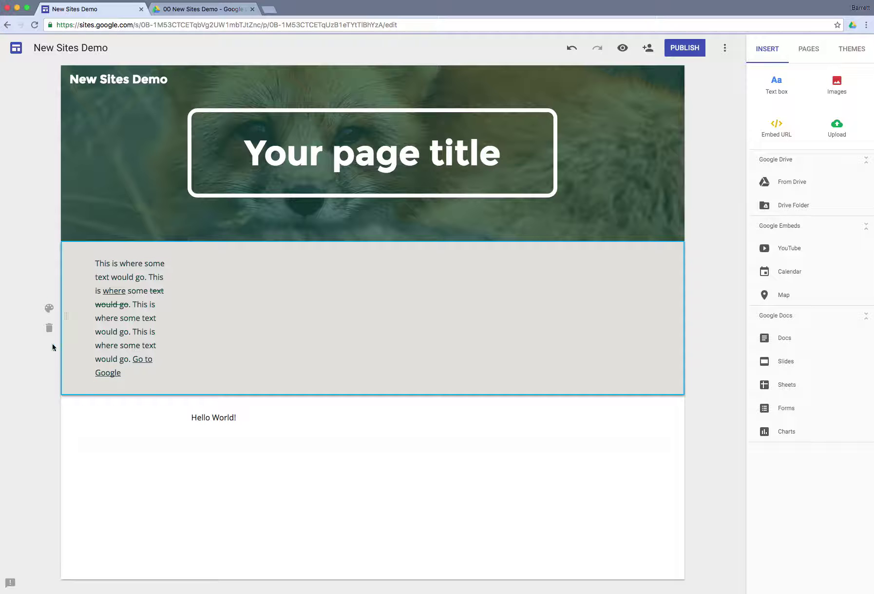
# Move the paragraph's section below the Hello World! section and set its section style to Emphasis 2
pyautogui.moveTo(66, 316); pyautogui.dragTo(62, 467)
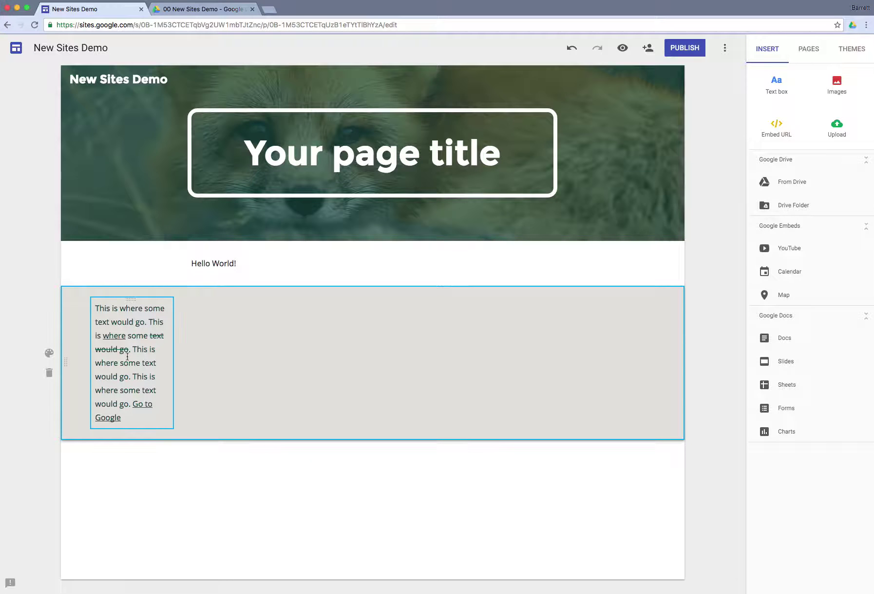
pyautogui.click(50, 352)
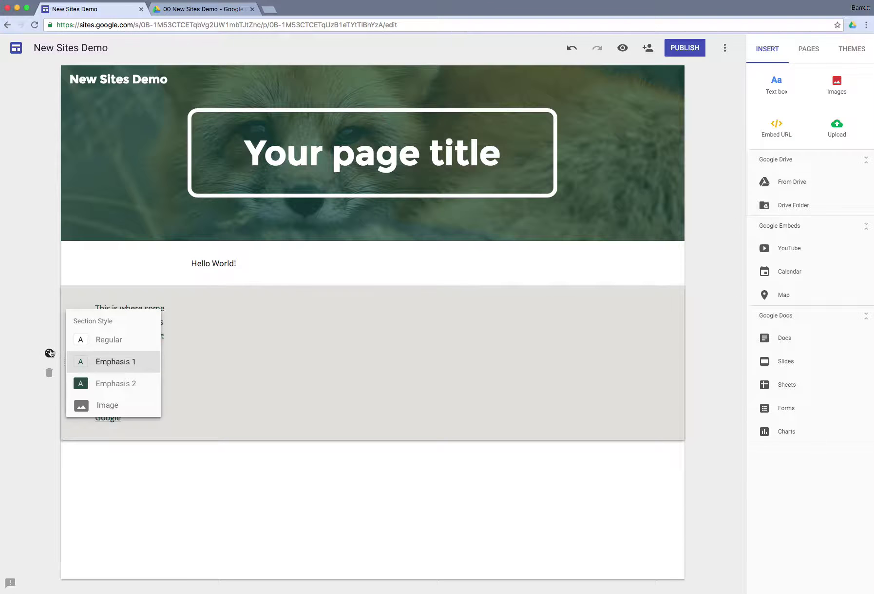
pyautogui.click(123, 387)
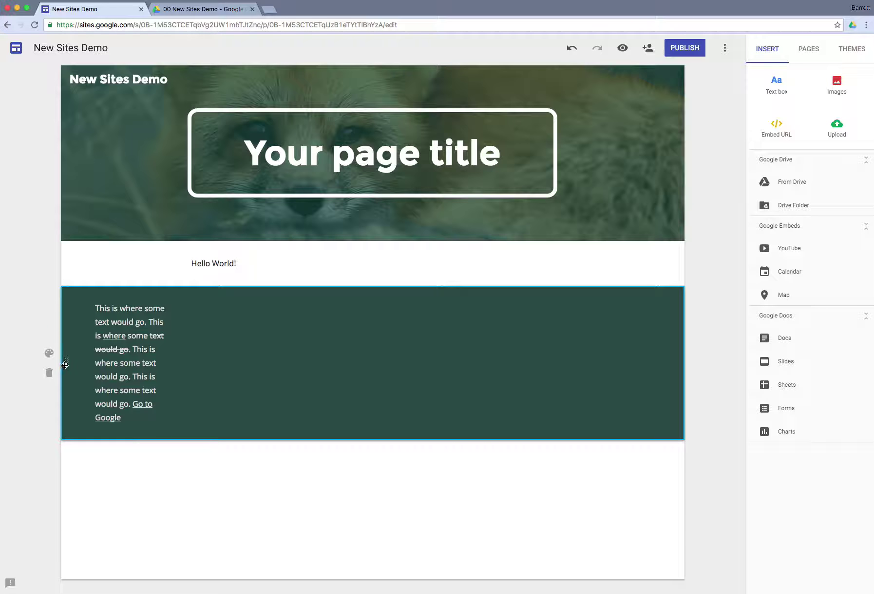
# Give the paragraph's section the turquoise circle image from the gallery as its background and toggle the background's readability adjustment
pyautogui.click(49, 353)
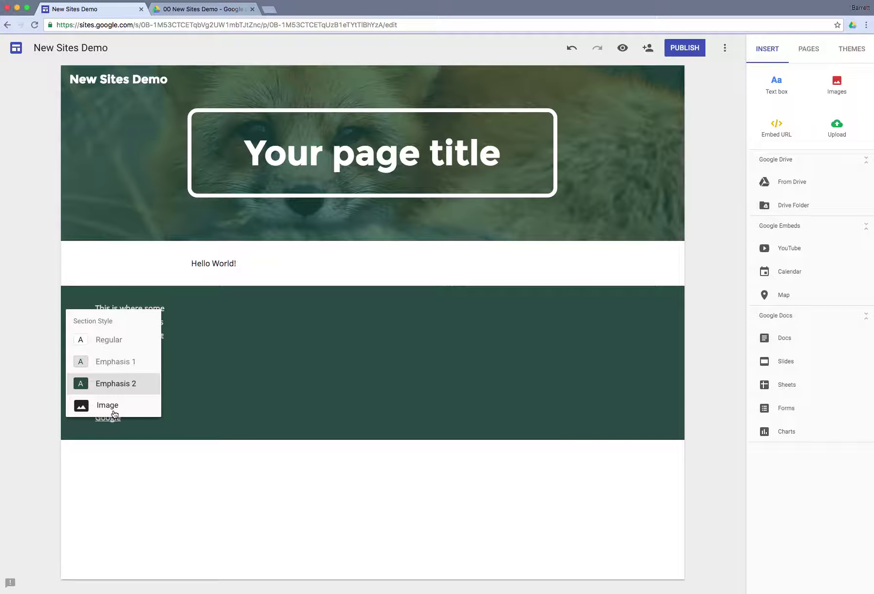
pyautogui.click(113, 408)
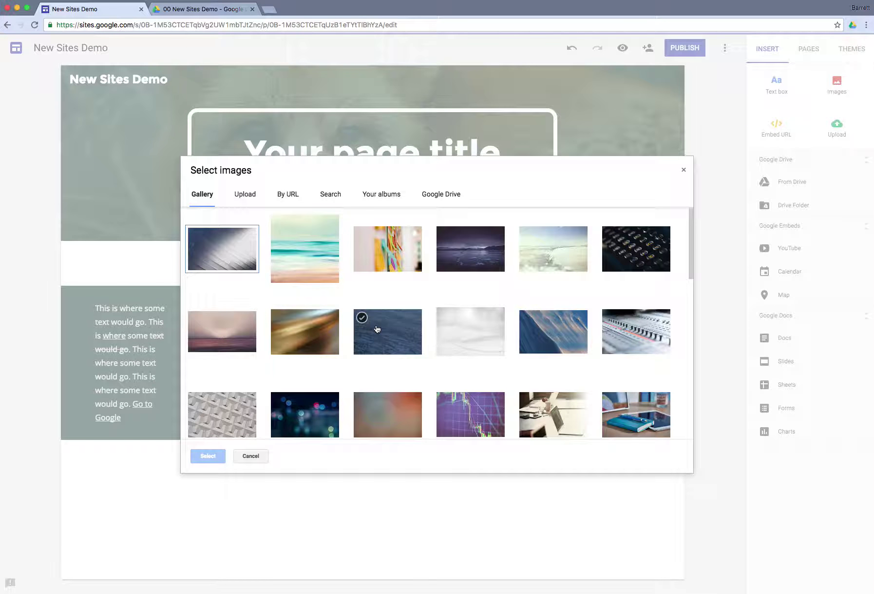
pyautogui.scroll(-2, 432, 334)
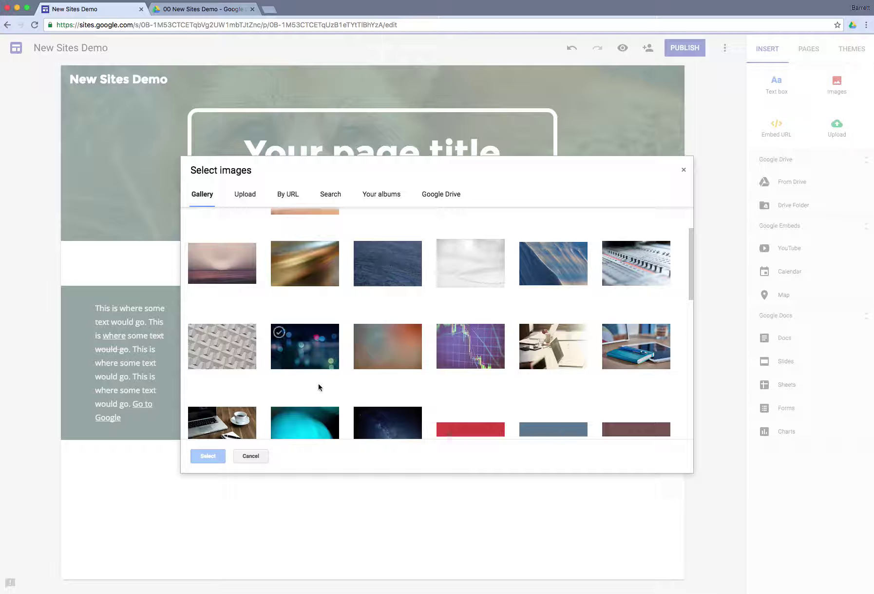
pyautogui.click(311, 423)
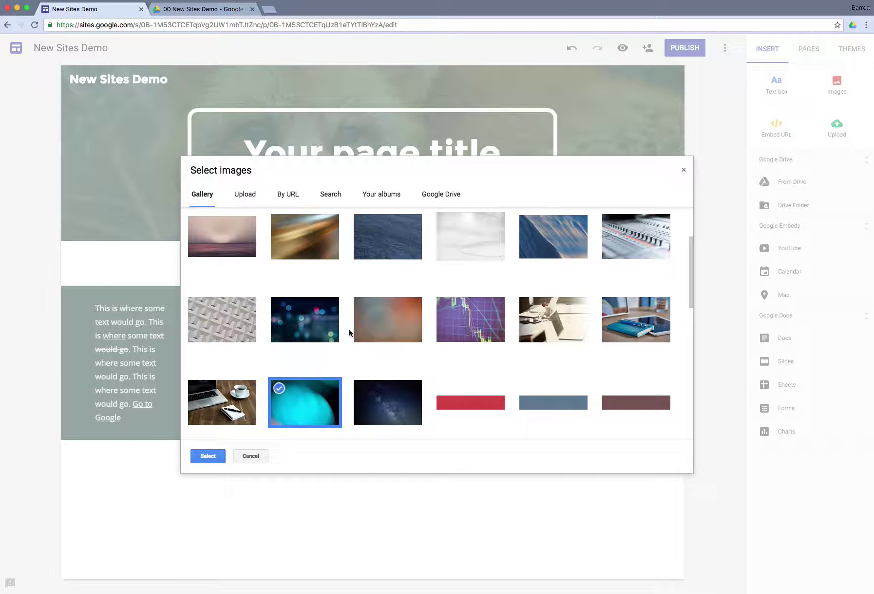
pyautogui.click(209, 456)
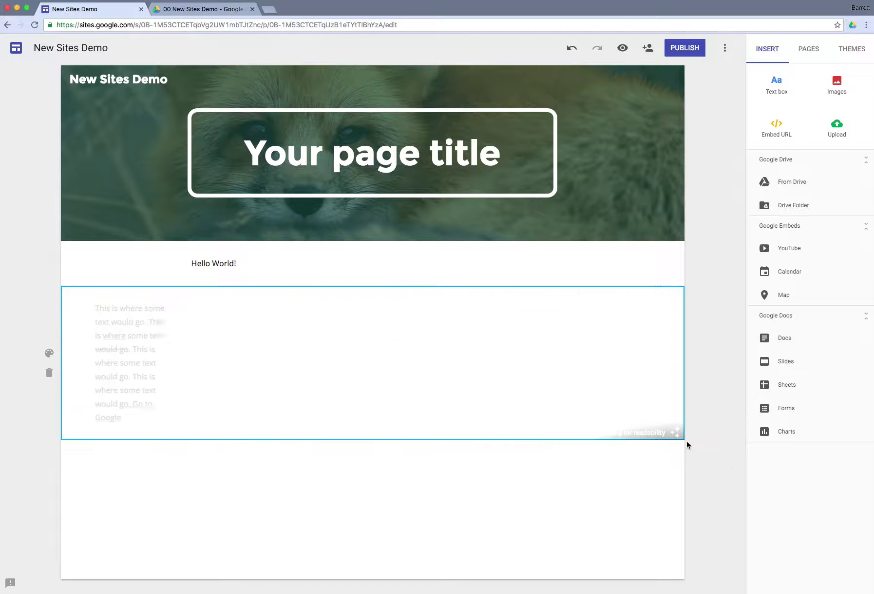
pyautogui.click(674, 431)
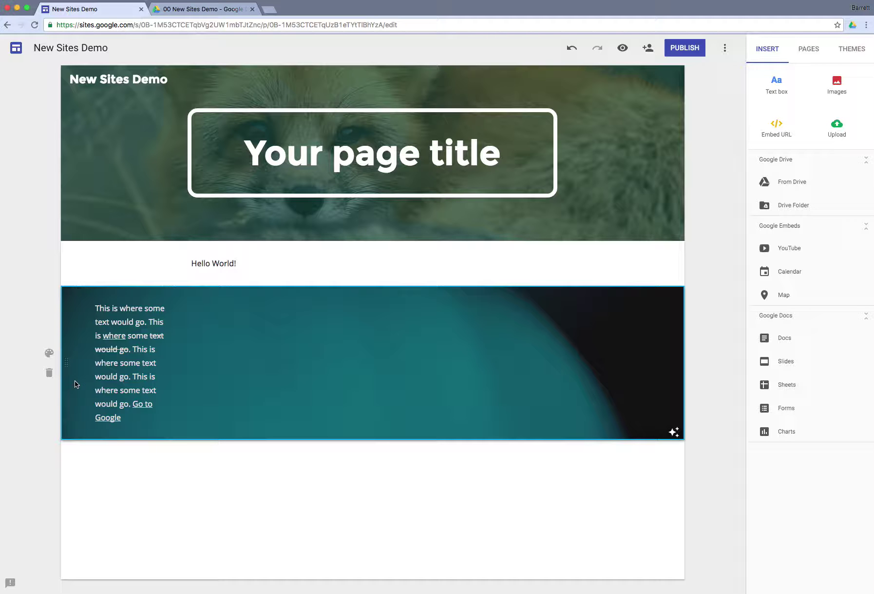
# Try placing the Hello World! text box beside the paragraph in the image-background section, and return it to its own section above
pyautogui.click(224, 265)
pyautogui.click(154, 317)
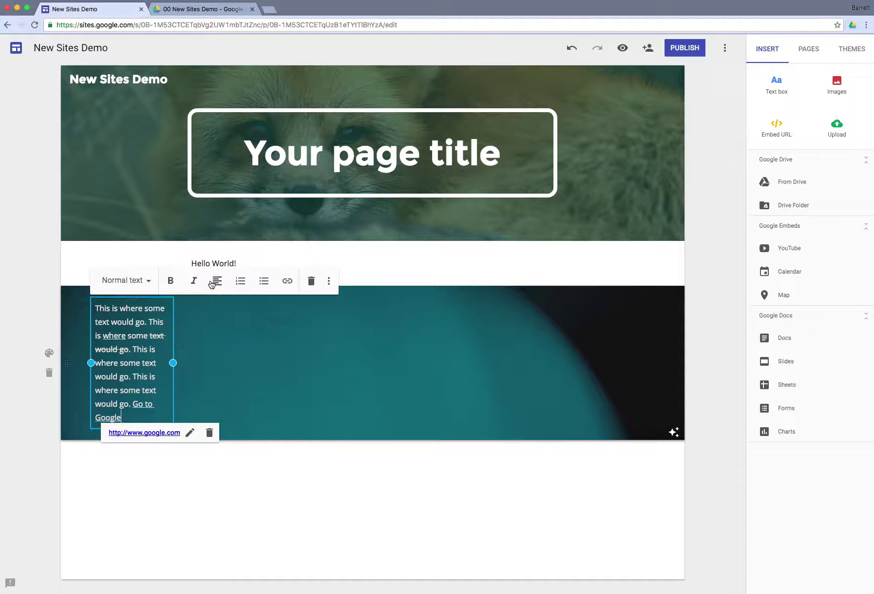
pyautogui.click(221, 263)
pyautogui.click(155, 319)
pyautogui.click(223, 257)
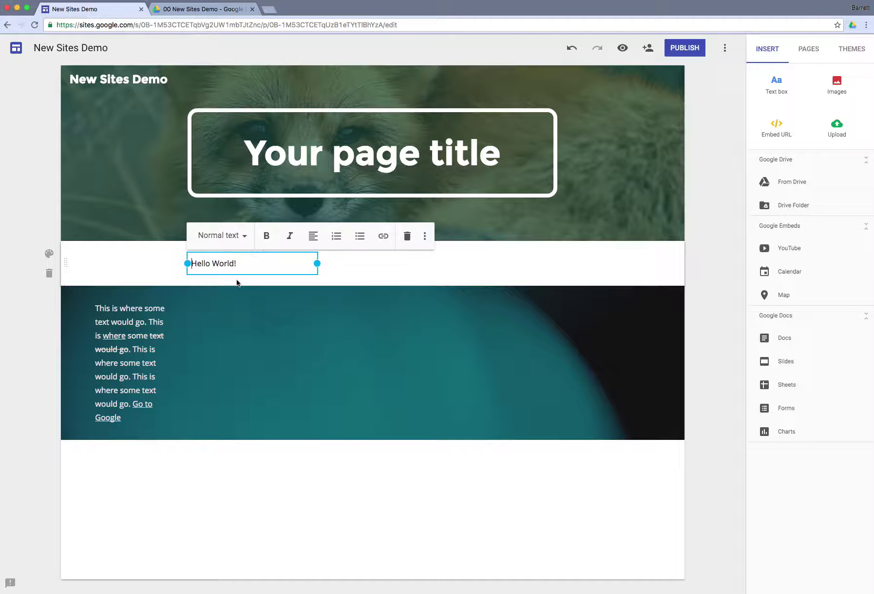
pyautogui.moveTo(253, 253); pyautogui.dragTo(275, 317)
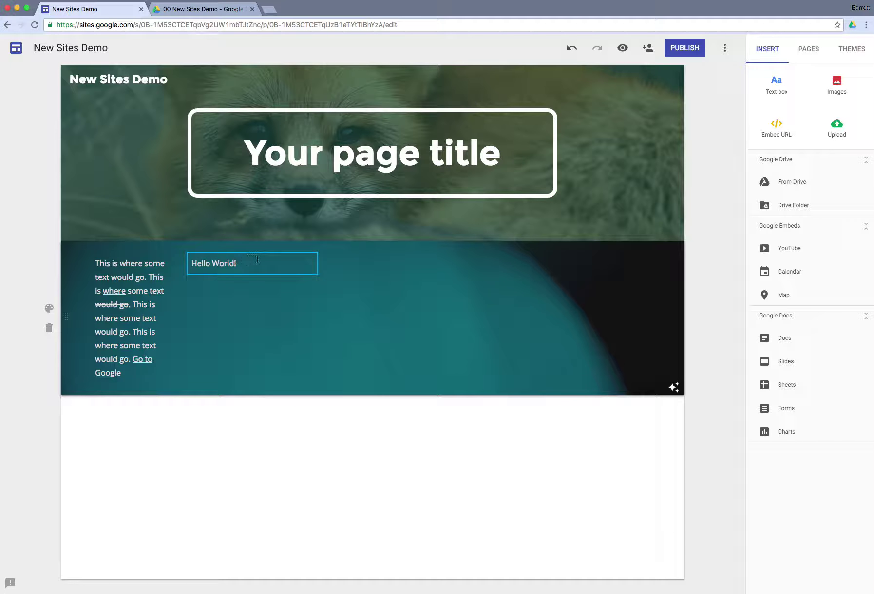
pyautogui.moveTo(250, 253); pyautogui.dragTo(254, 247)
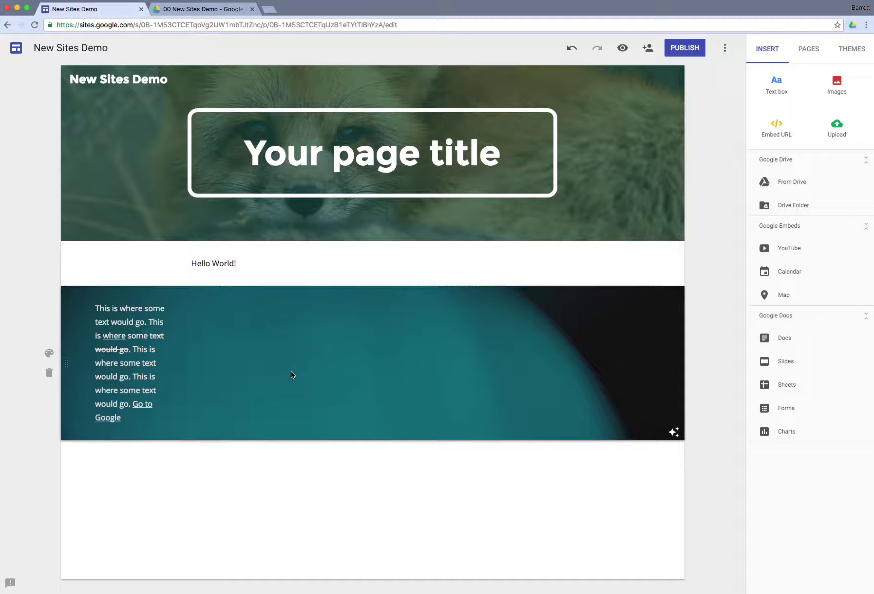
# Start inserting an image and choose fox-wallpaper-hd-1500x500.jpg from the Downloads folder for upload
pyautogui.click(838, 84)
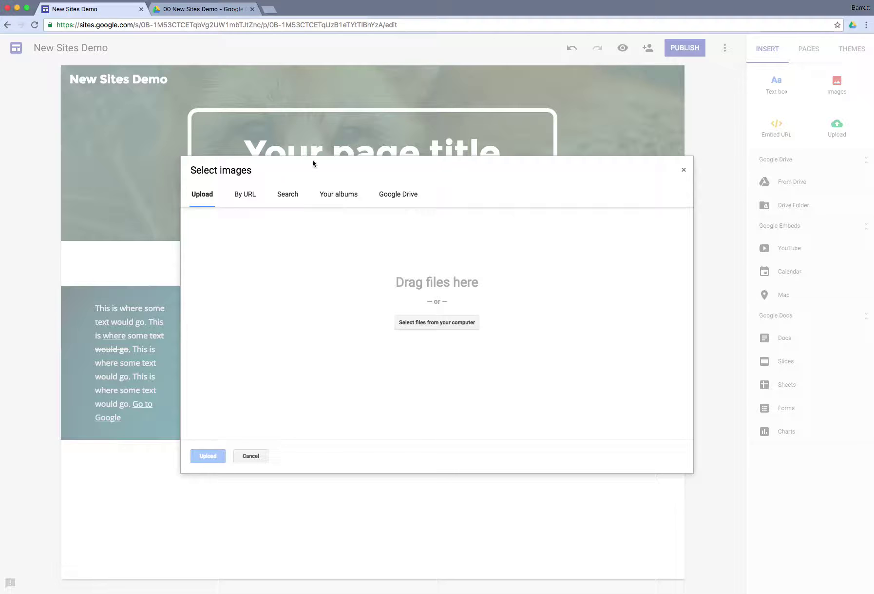
pyautogui.click(432, 324)
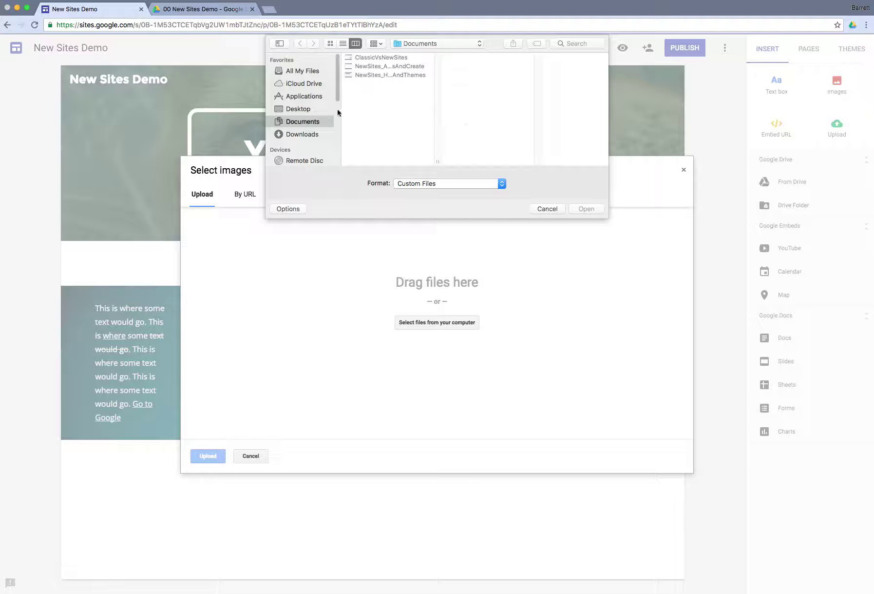
pyautogui.click(302, 134)
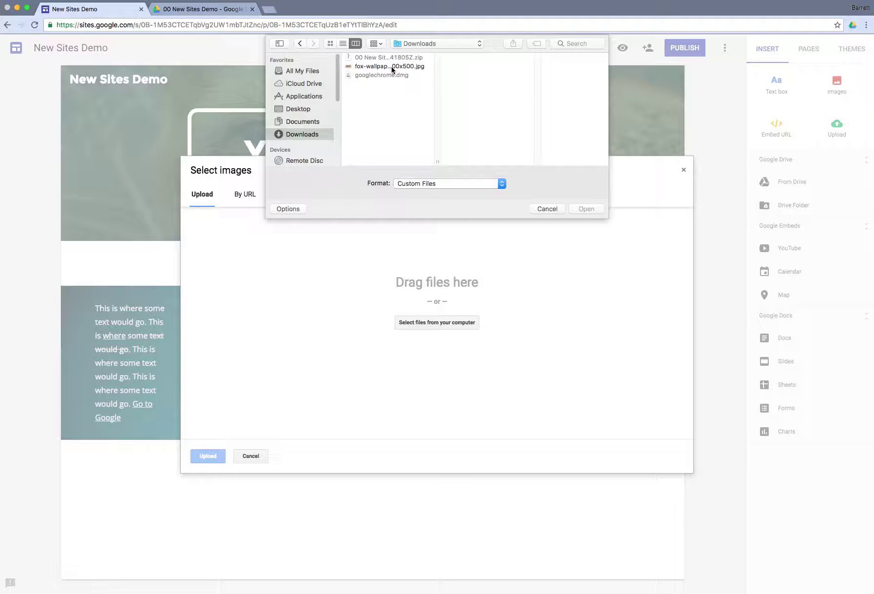
pyautogui.doubleClick(392, 67)
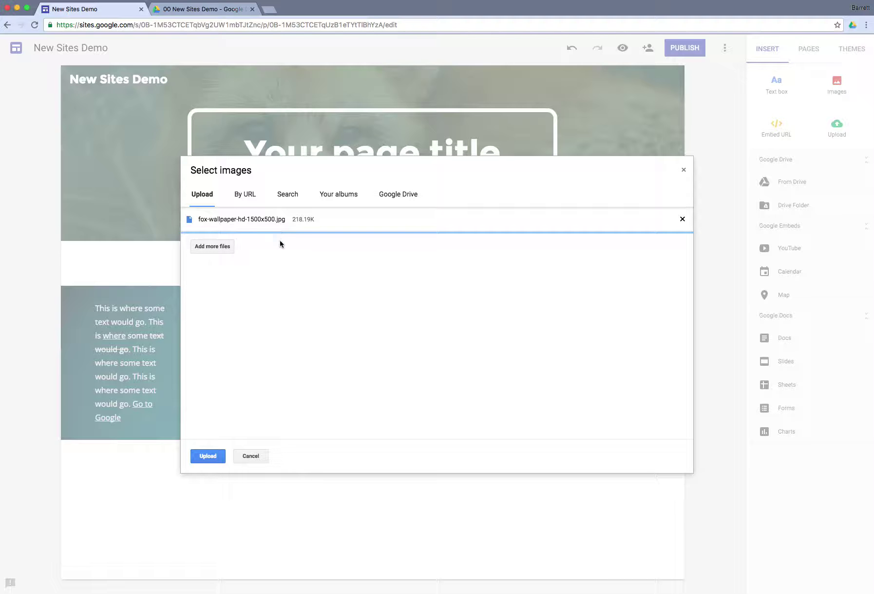
pyautogui.click(208, 250)
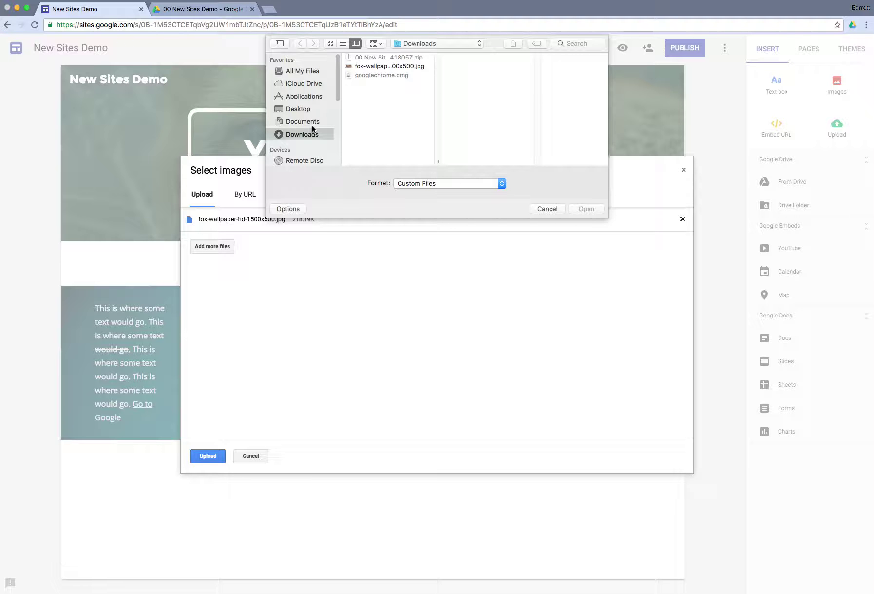
pyautogui.click(313, 125)
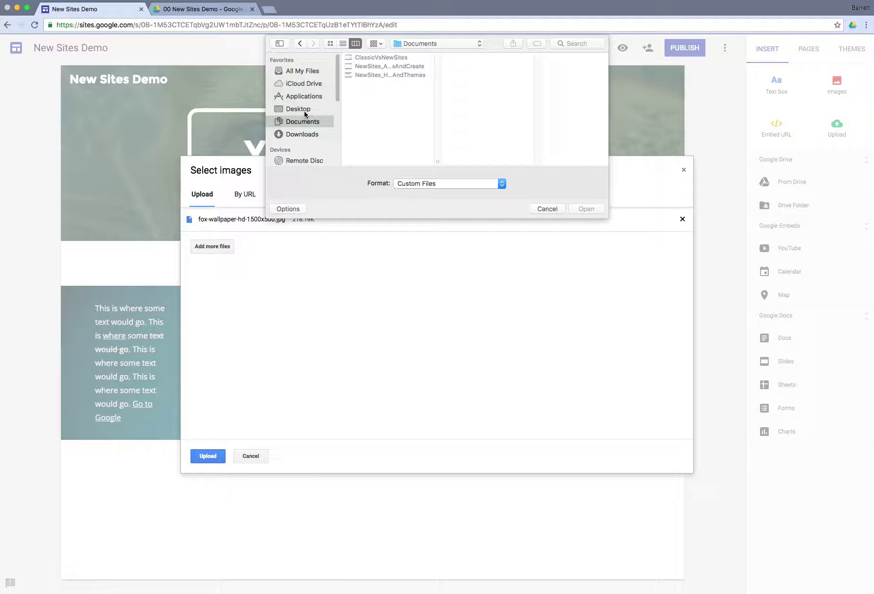
pyautogui.click(303, 133)
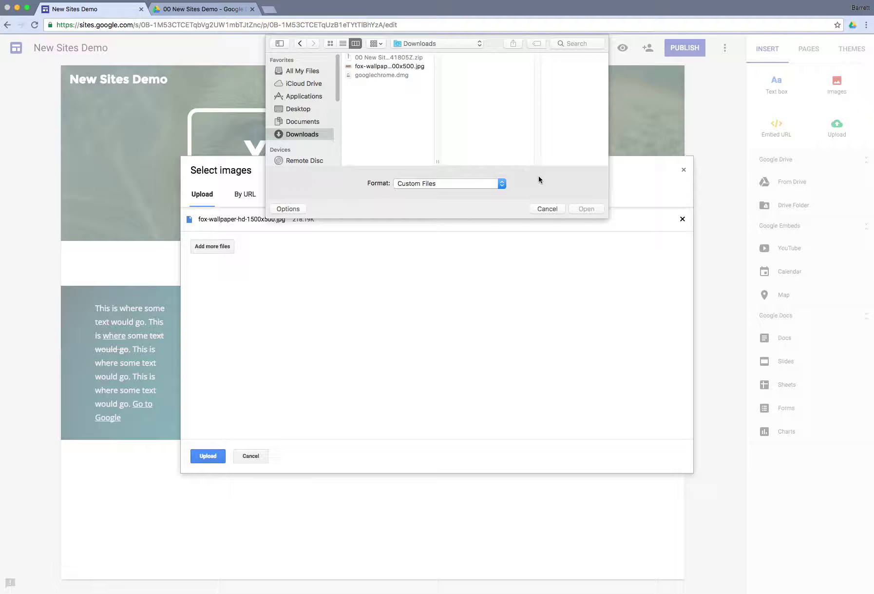
pyautogui.click(555, 209)
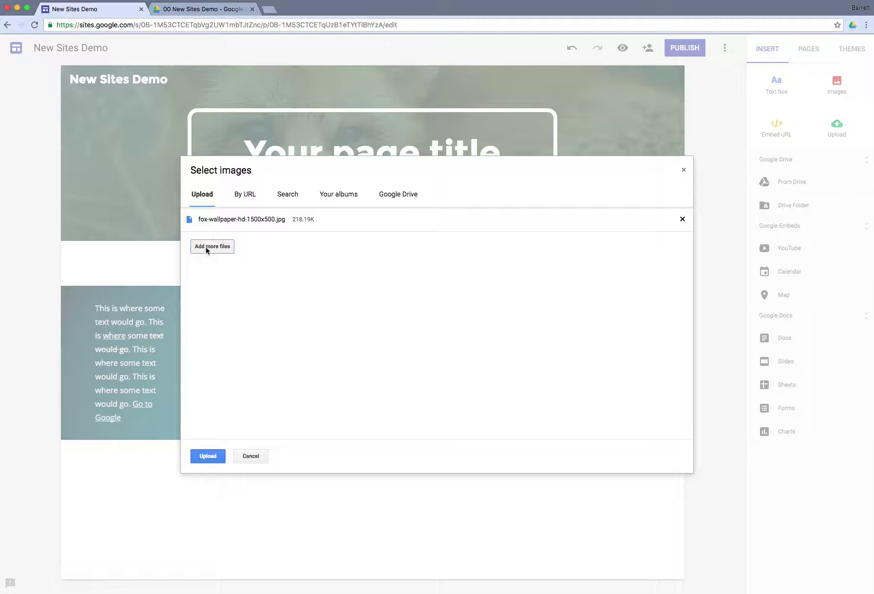
# Upload the chosen fox image to the page and resize it from its edges and corners to about half its inserted width
pyautogui.click(208, 455)
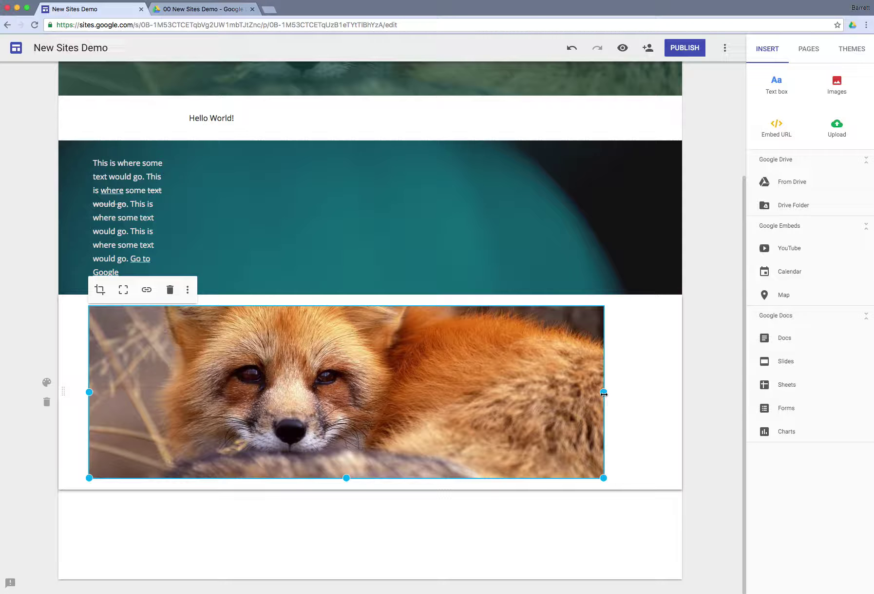
pyautogui.moveTo(604, 393); pyautogui.dragTo(365, 390)
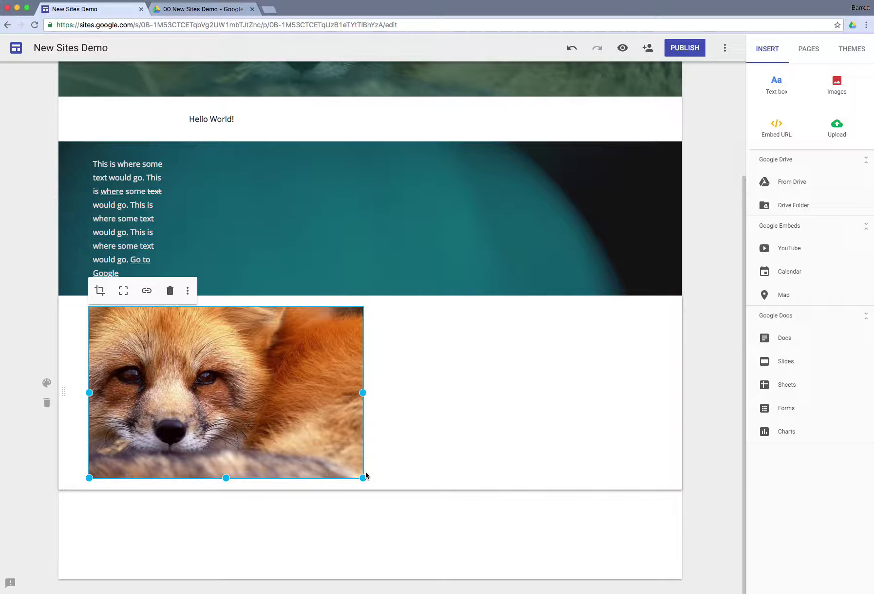
pyautogui.moveTo(363, 477); pyautogui.dragTo(315, 499)
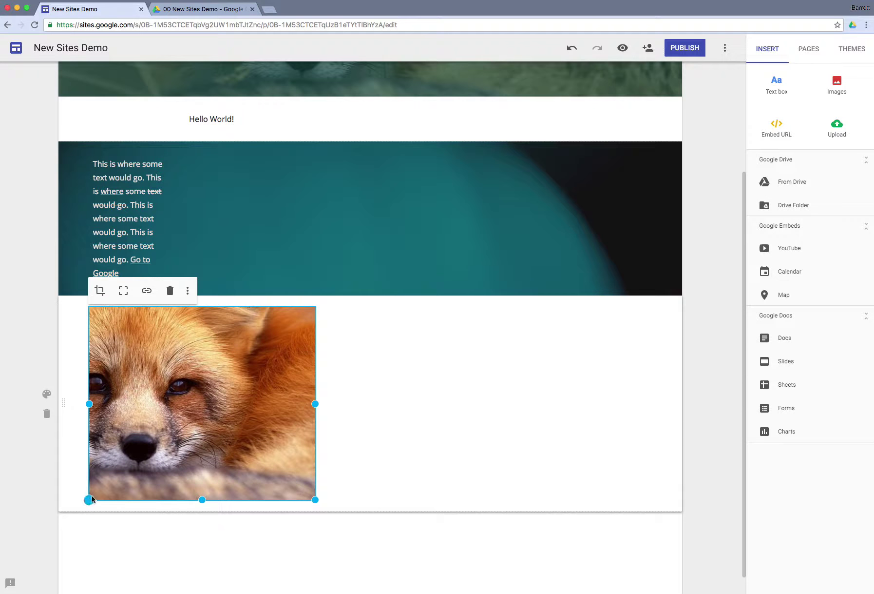
pyautogui.moveTo(89, 499); pyautogui.dragTo(138, 481)
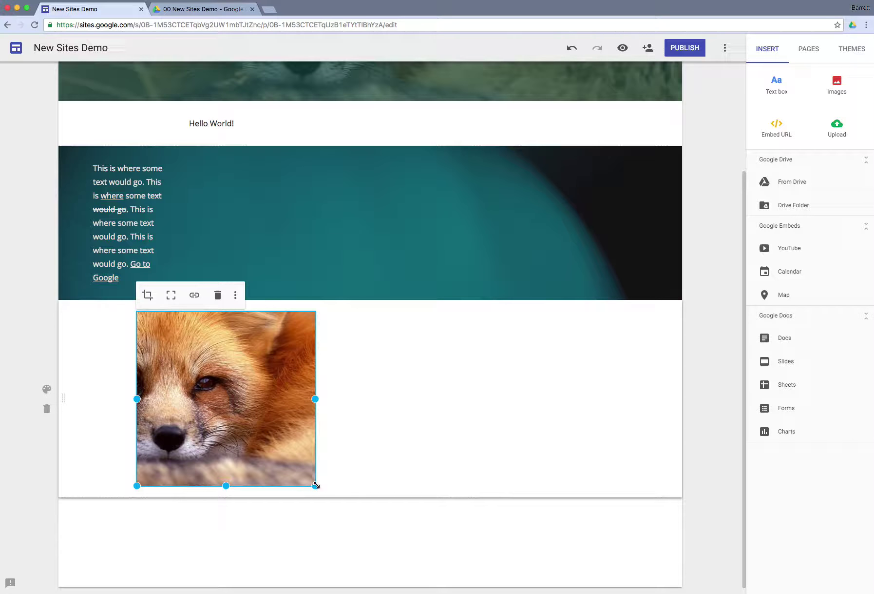
pyautogui.moveTo(316, 485); pyautogui.dragTo(460, 477)
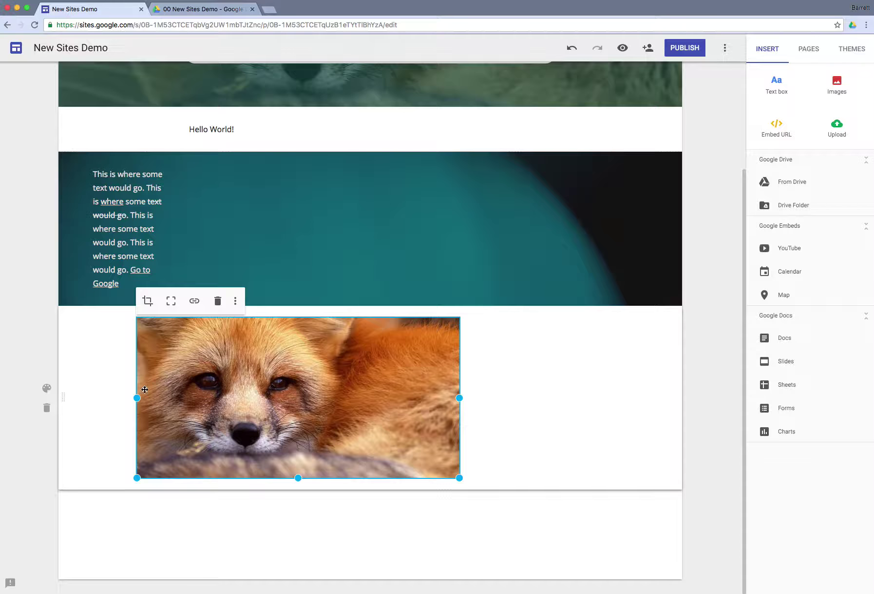
pyautogui.moveTo(137, 398); pyautogui.dragTo(89, 397)
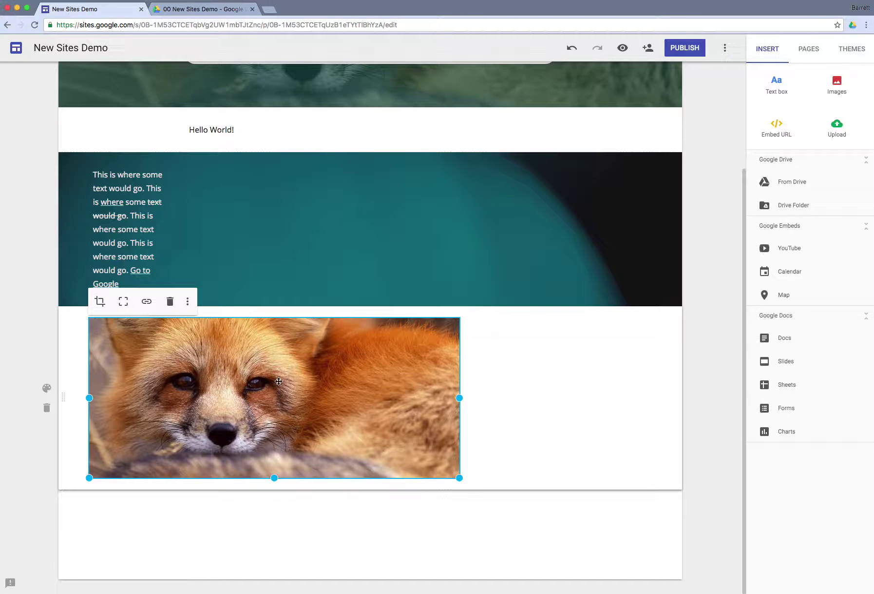
pyautogui.moveTo(274, 477); pyautogui.dragTo(274, 498)
pyautogui.moveTo(460, 407); pyautogui.dragTo(370, 407)
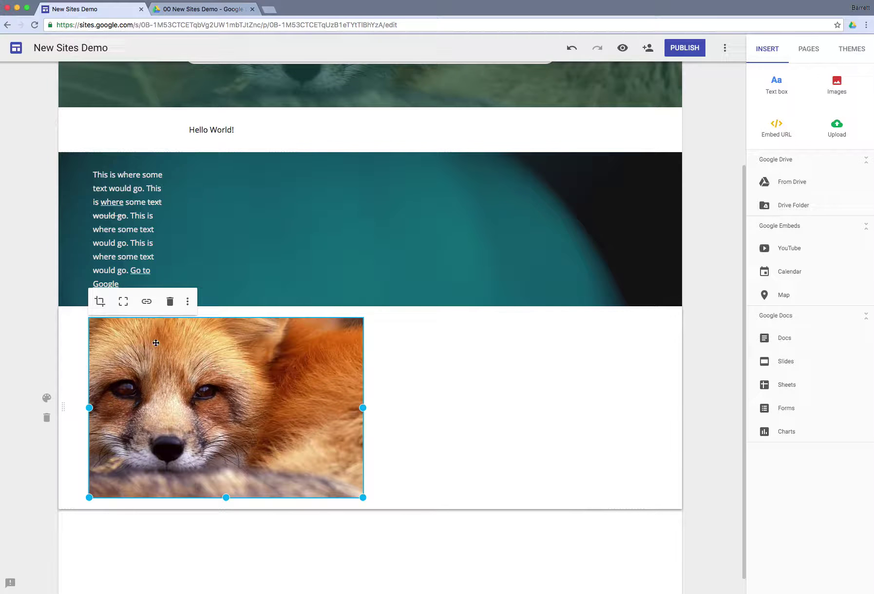
# Move the fox image into the image-background section beside the paragraph, and shift the Hello World! text box further right within its section
pyautogui.moveTo(156, 344); pyautogui.dragTo(271, 254)
pyautogui.moveTo(370, 336); pyautogui.dragTo(405, 288)
pyautogui.moveTo(470, 332); pyautogui.dragTo(96, 273)
pyautogui.moveTo(222, 297); pyautogui.dragTo(364, 469)
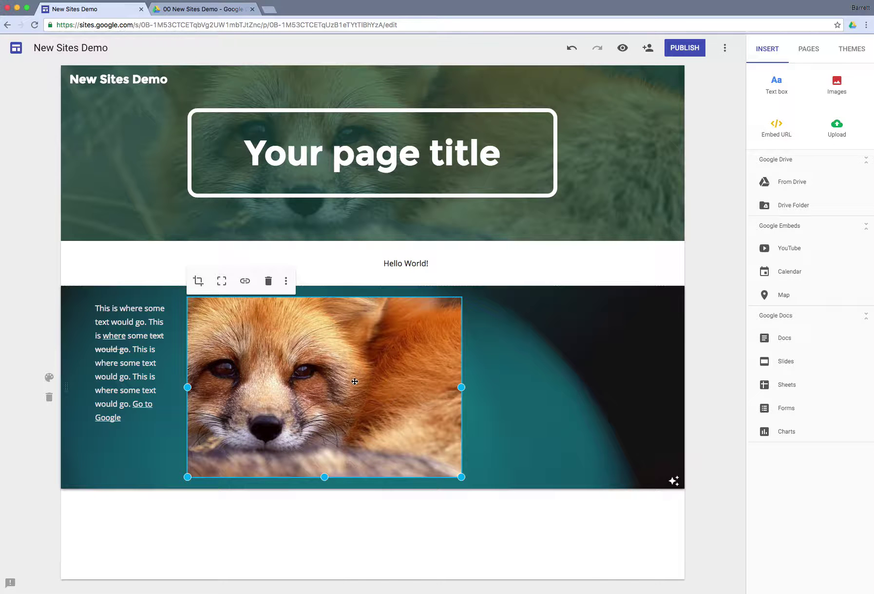
# Crop the fox image by zooming in slightly and repositioning it so the face is centred in the frame
pyautogui.click(198, 282)
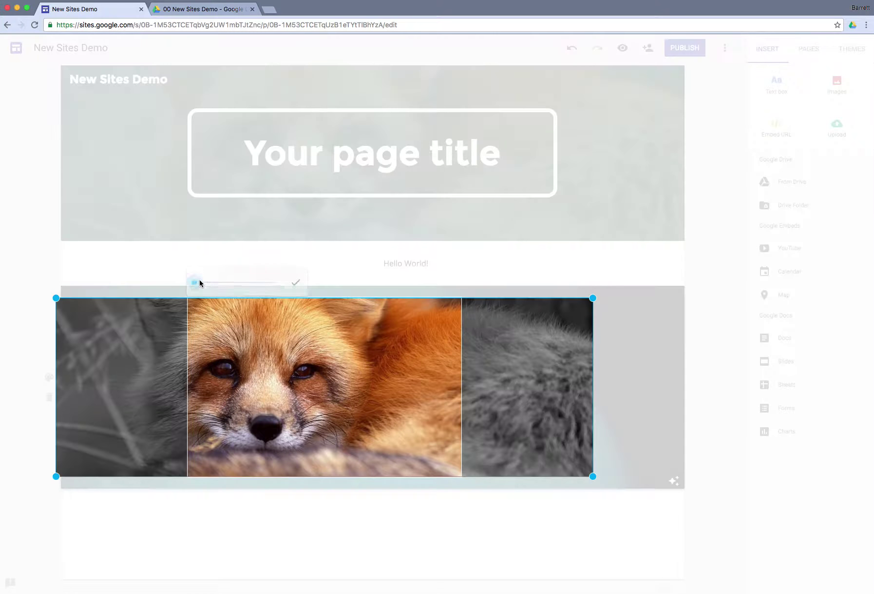
pyautogui.moveTo(376, 408)
pyautogui.mouseDown()
pyautogui.moveTo(350, 389)
pyautogui.moveTo(391, 405)
pyautogui.mouseUp()
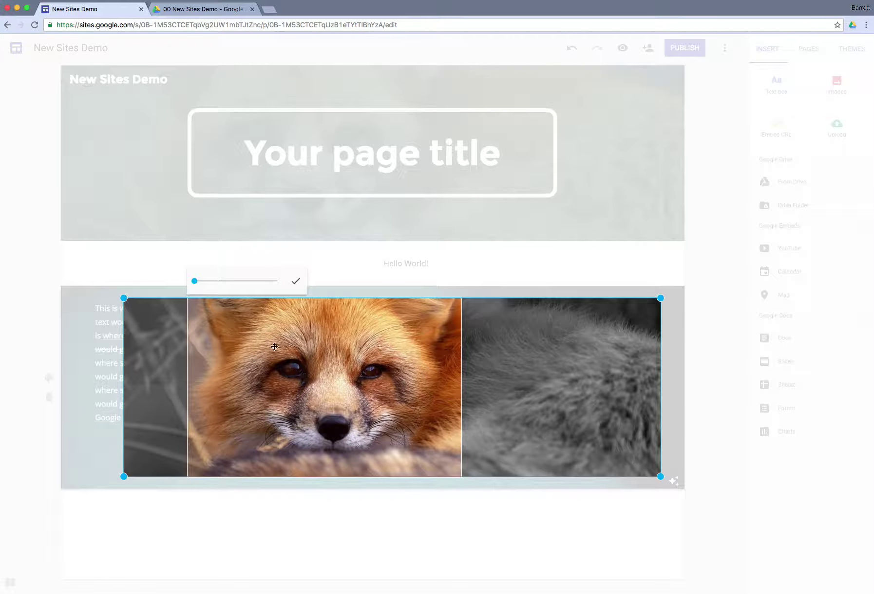
pyautogui.moveTo(196, 285)
pyautogui.mouseDown()
pyautogui.moveTo(202, 285)
pyautogui.moveTo(192, 285)
pyautogui.mouseUp()
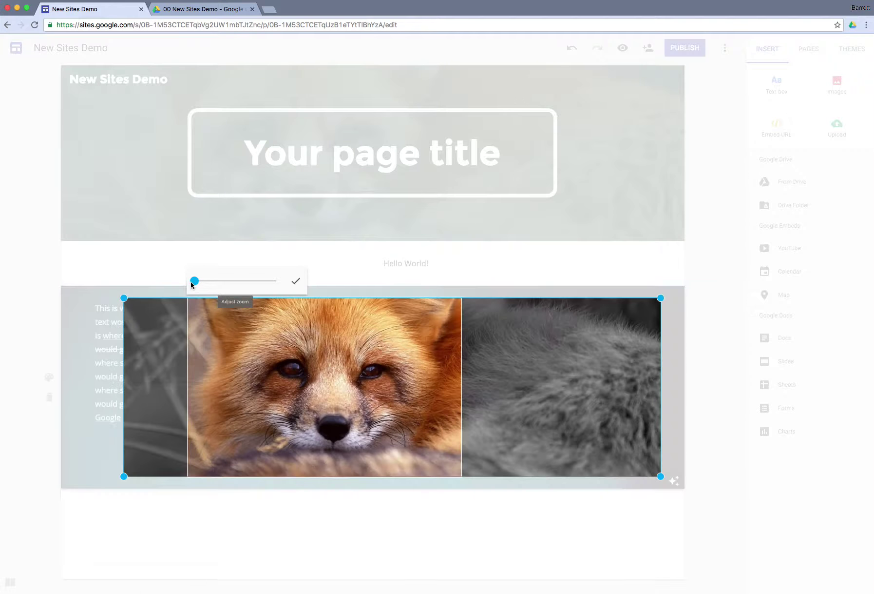
pyautogui.moveTo(352, 374); pyautogui.dragTo(321, 378)
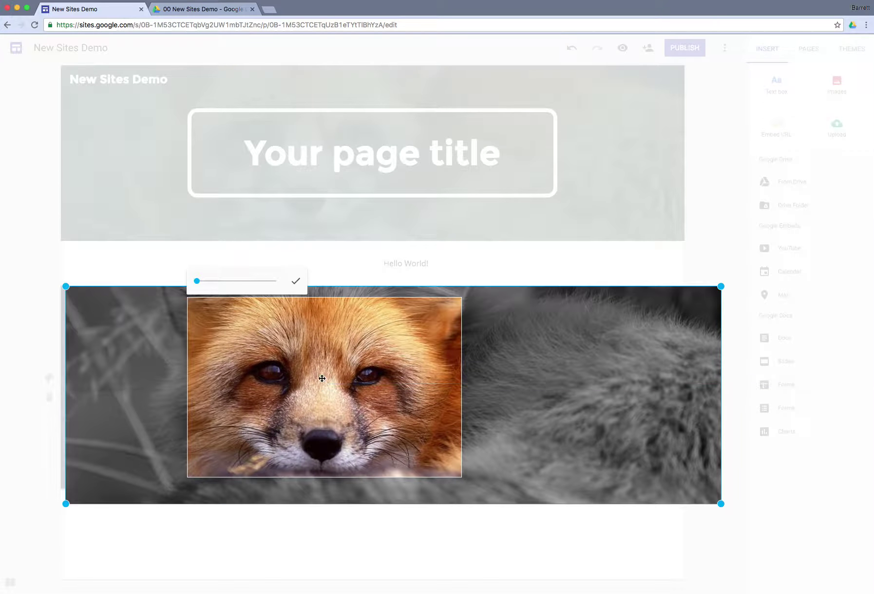
pyautogui.click(296, 281)
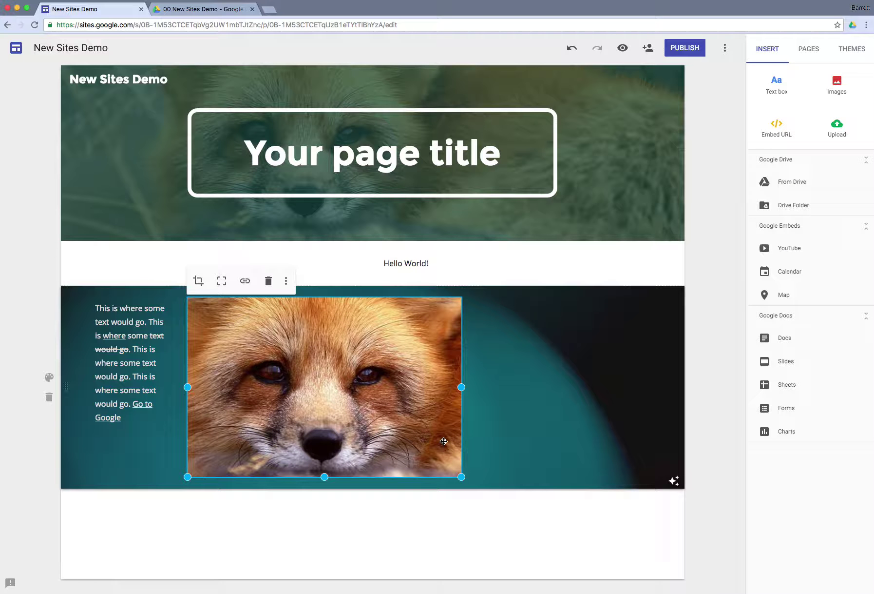
# Try uncropping the fox image in the image-background section, and undo the change
pyautogui.click(222, 283)
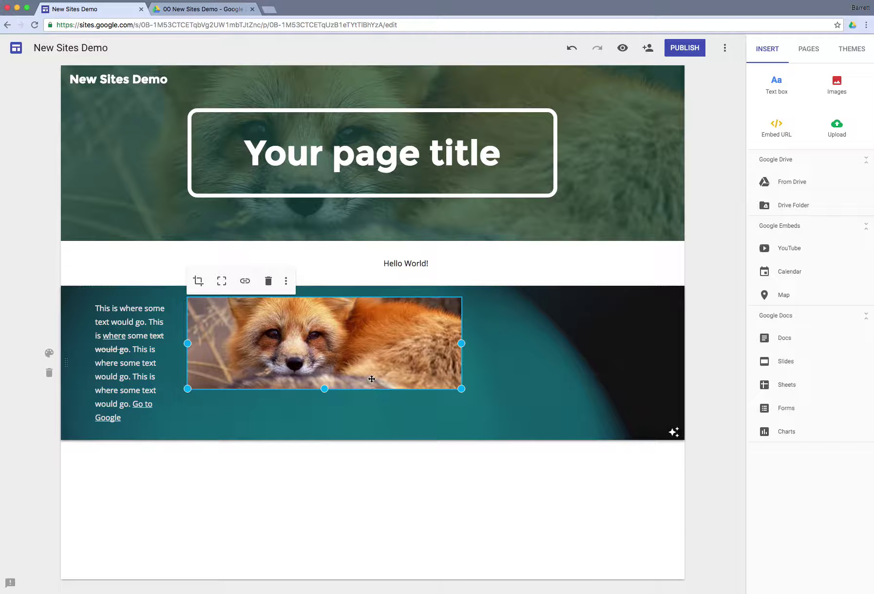
pyautogui.click(572, 50)
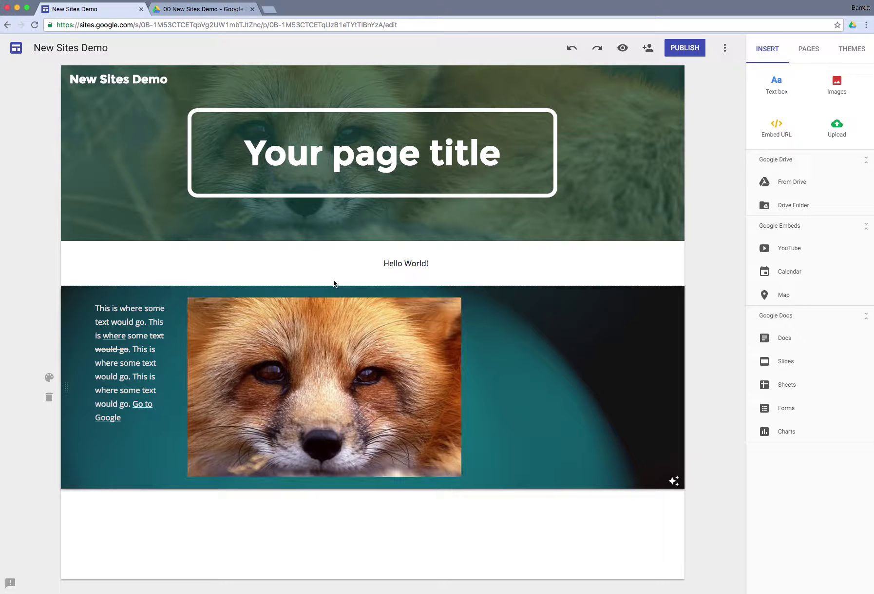
pyautogui.click(330, 383)
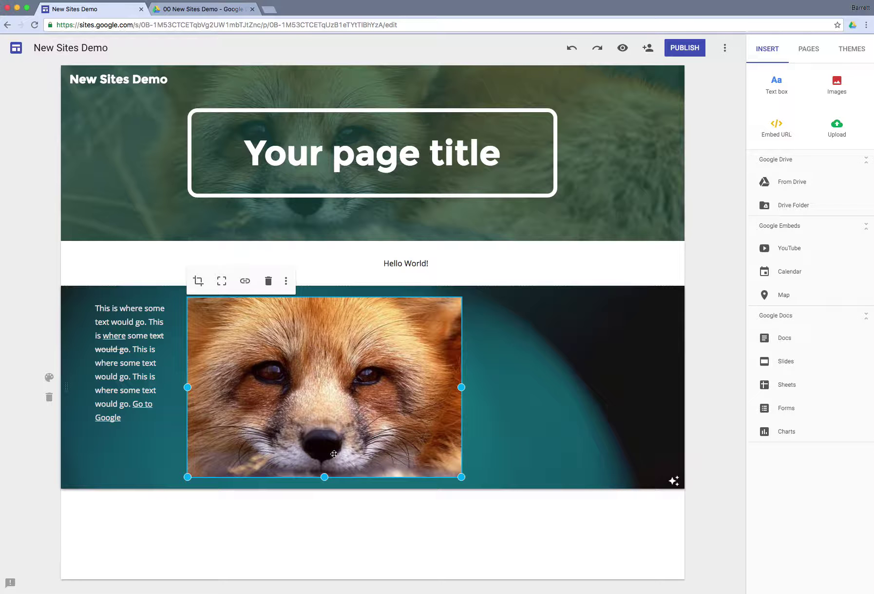
pyautogui.click(333, 516)
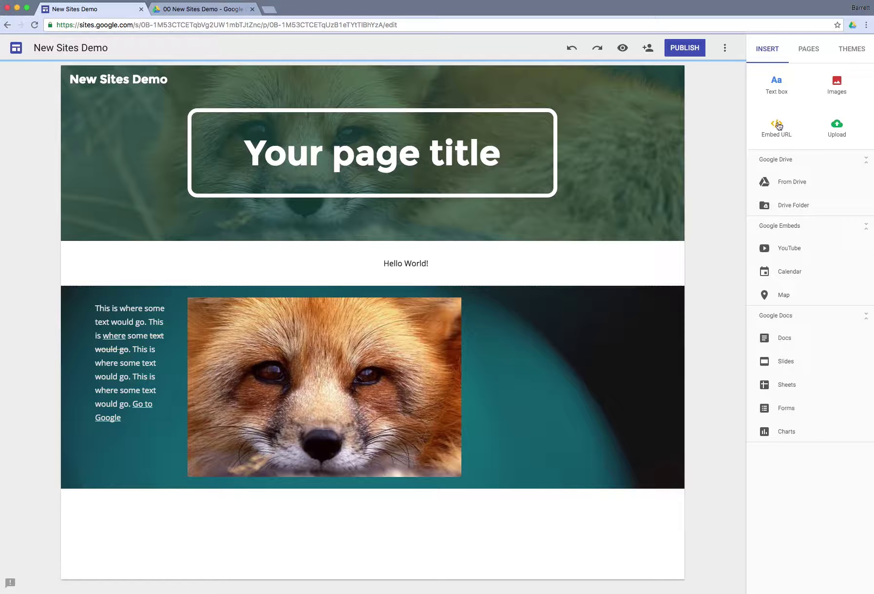
# Insert button_AM_signup.png from the Graphics folder inside 00 New Sites Demo on Google Drive
pyautogui.click(837, 88)
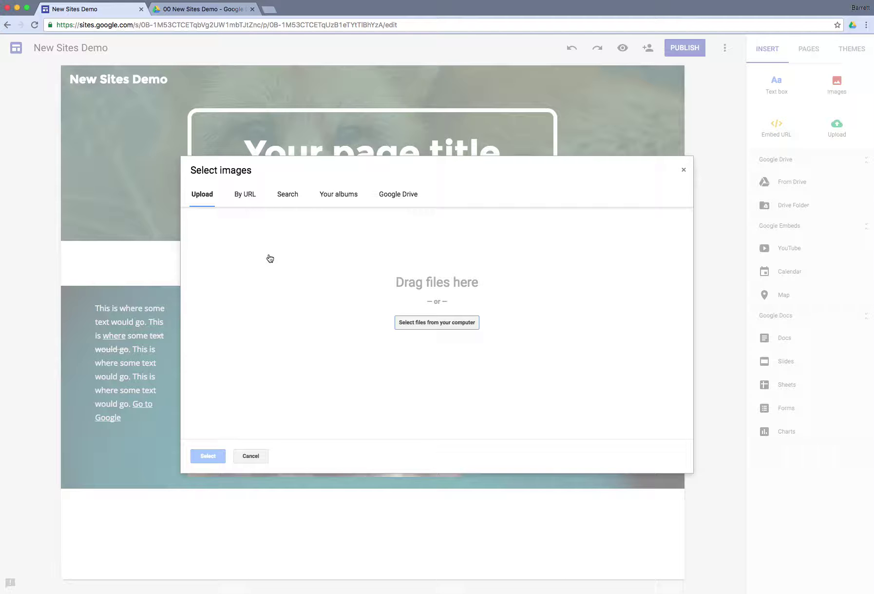
pyautogui.click(398, 195)
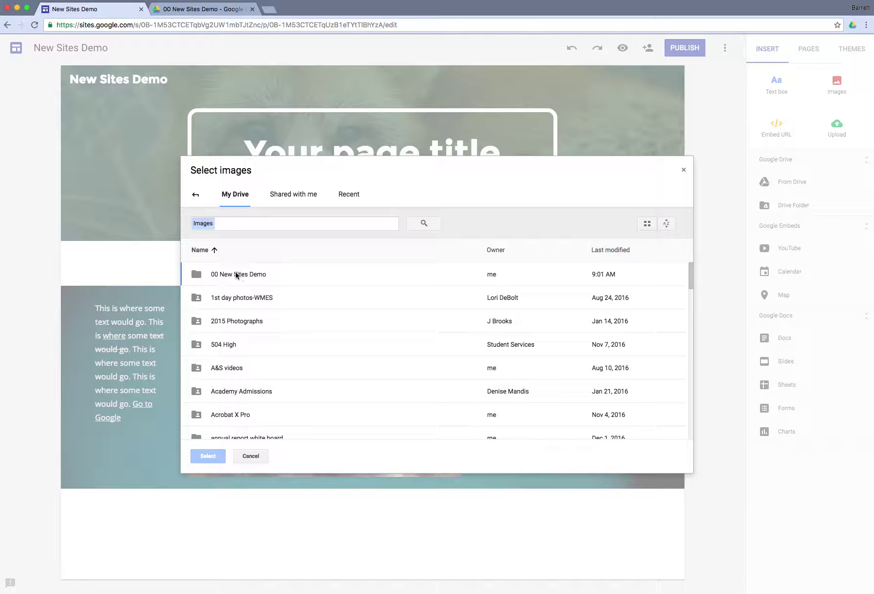
pyautogui.doubleClick(241, 277)
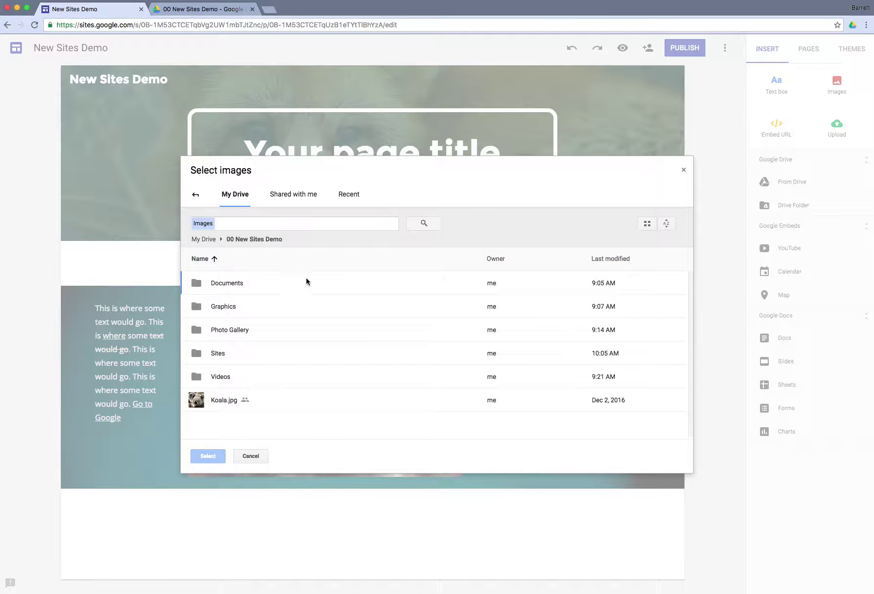
pyautogui.doubleClick(227, 306)
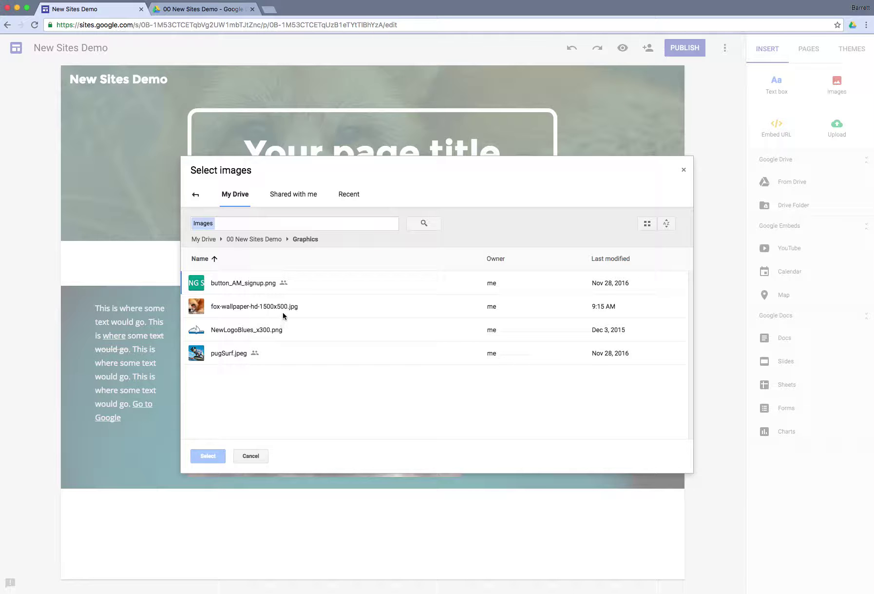
pyautogui.click(252, 287)
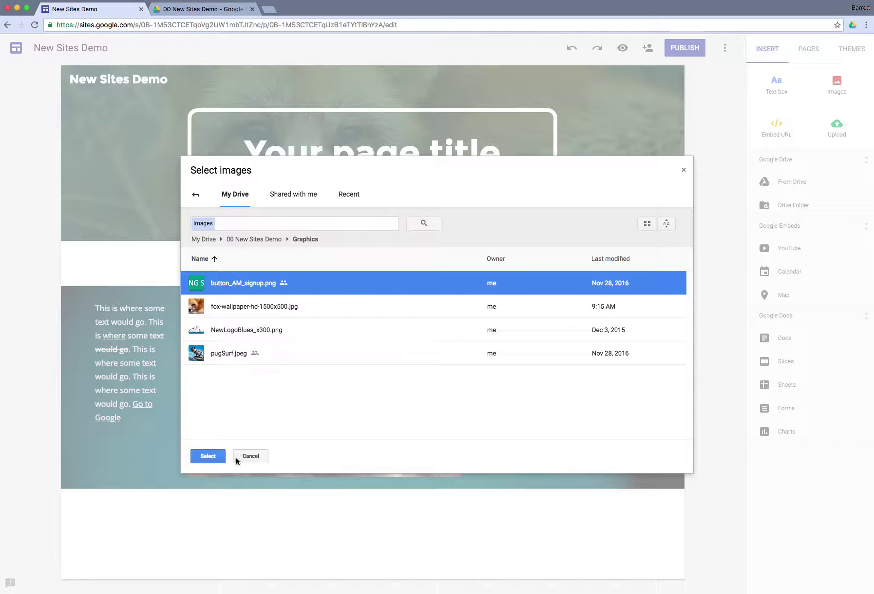
pyautogui.click(207, 456)
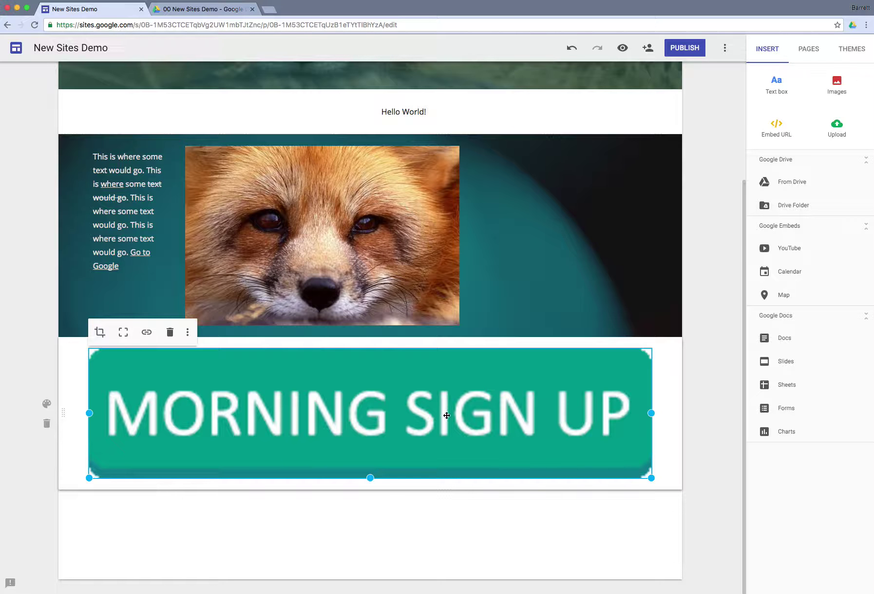
# Shrink the Morning Sign Up button image to about a third of its inserted width
pyautogui.moveTo(652, 478); pyautogui.dragTo(293, 427)
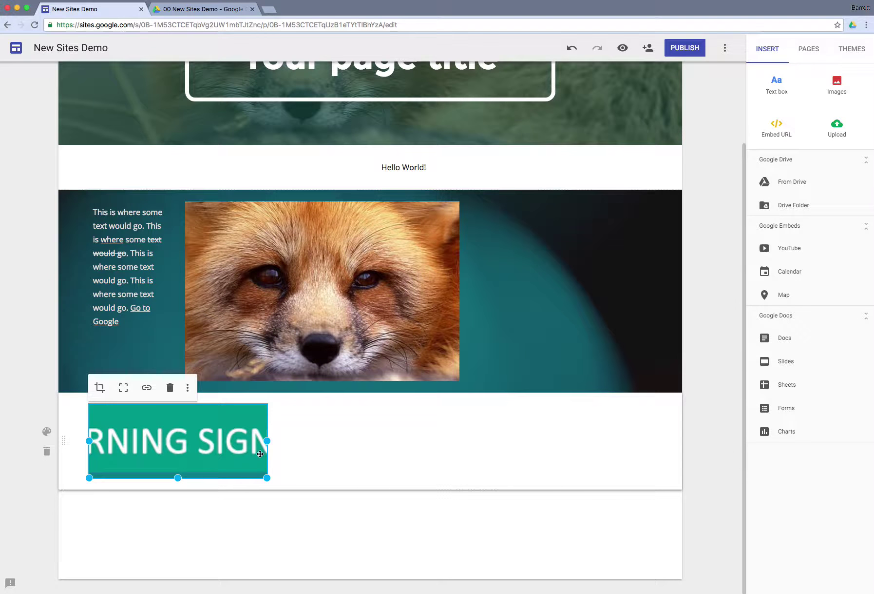
pyautogui.moveTo(267, 477); pyautogui.dragTo(289, 468)
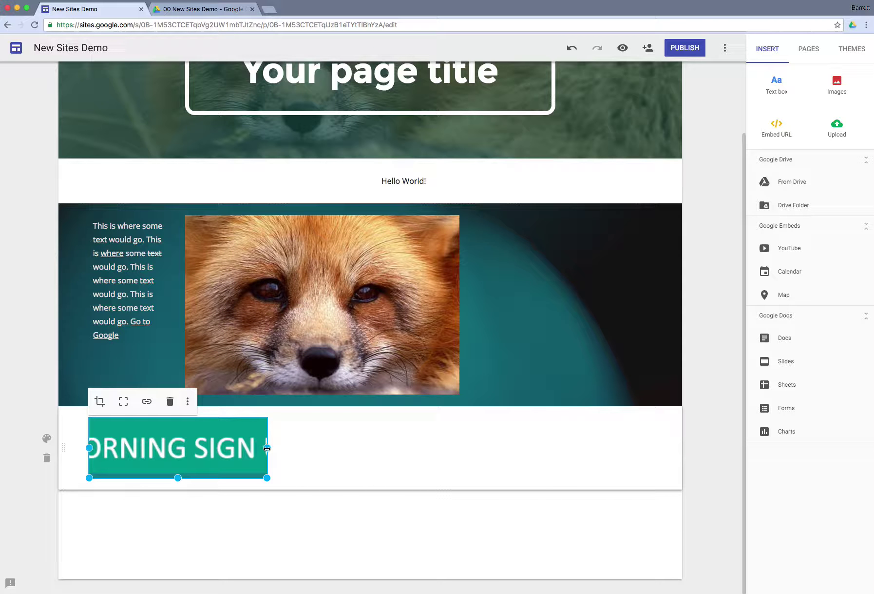
pyautogui.moveTo(267, 447)
pyautogui.mouseDown()
pyautogui.moveTo(279, 444)
pyautogui.moveTo(279, 451)
pyautogui.mouseUp()
# Shift the Morning Sign Up image within its crop frame to start at its left edge, and shrink it to about a quarter of its inserted width
pyautogui.click(101, 402)
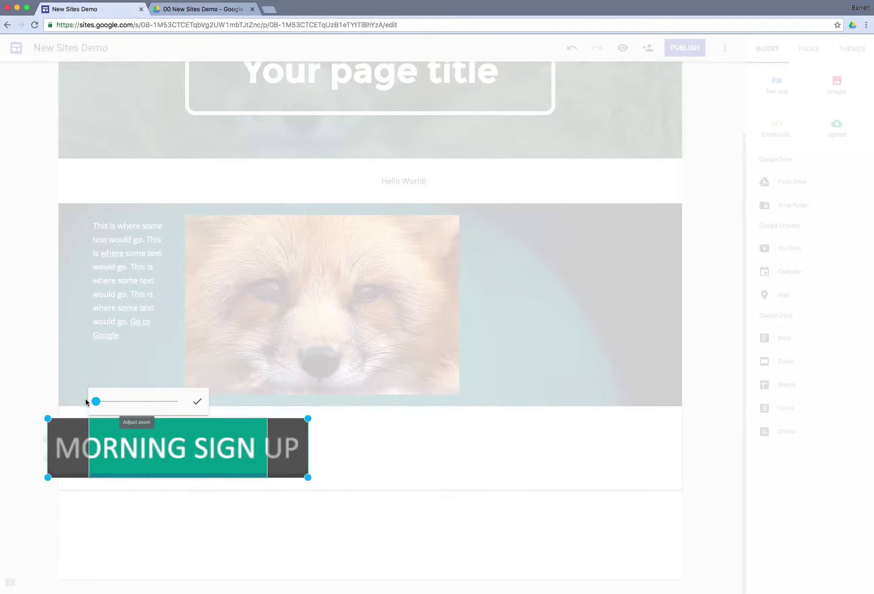
pyautogui.moveTo(91, 439); pyautogui.dragTo(194, 446)
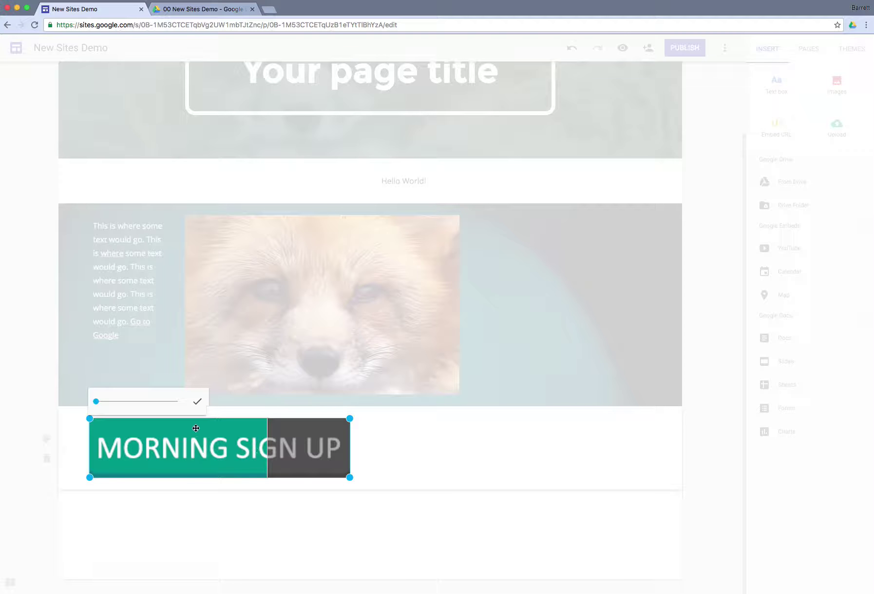
pyautogui.click(197, 401)
pyautogui.moveTo(267, 448); pyautogui.dragTo(214, 451)
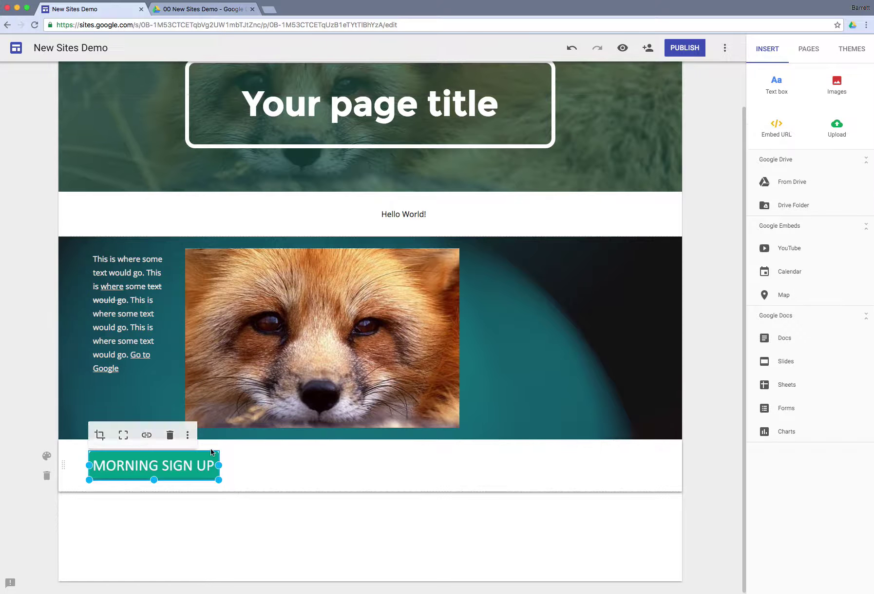
pyautogui.click(273, 466)
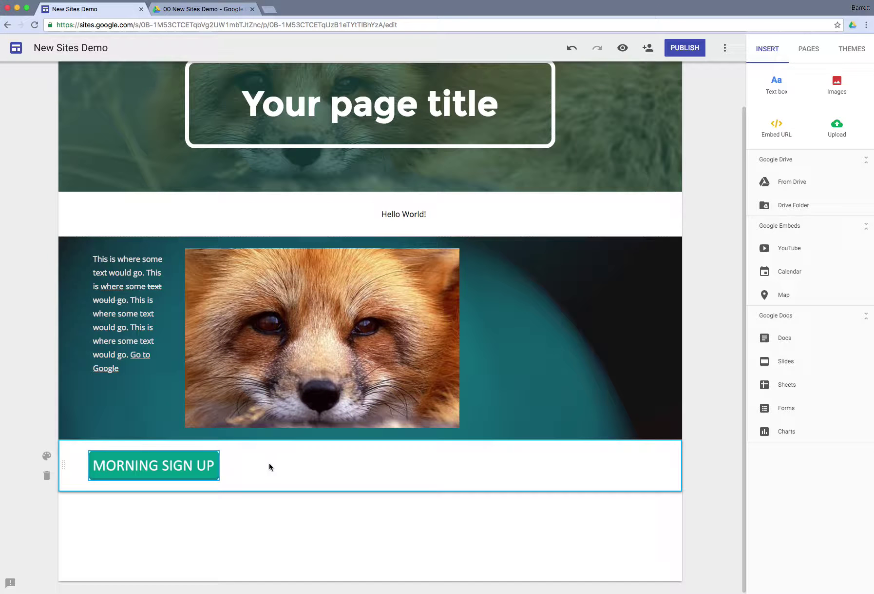
pyautogui.click(179, 467)
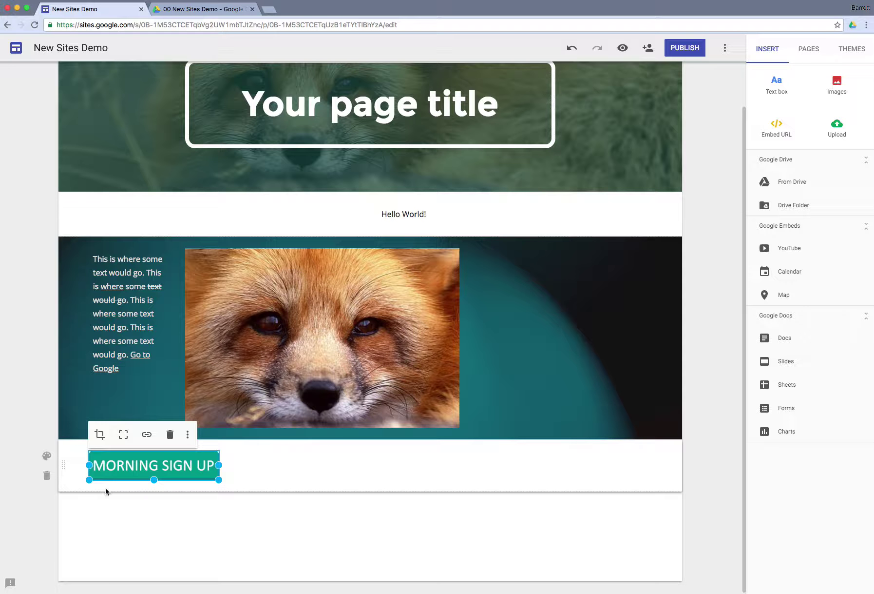
pyautogui.click(146, 435)
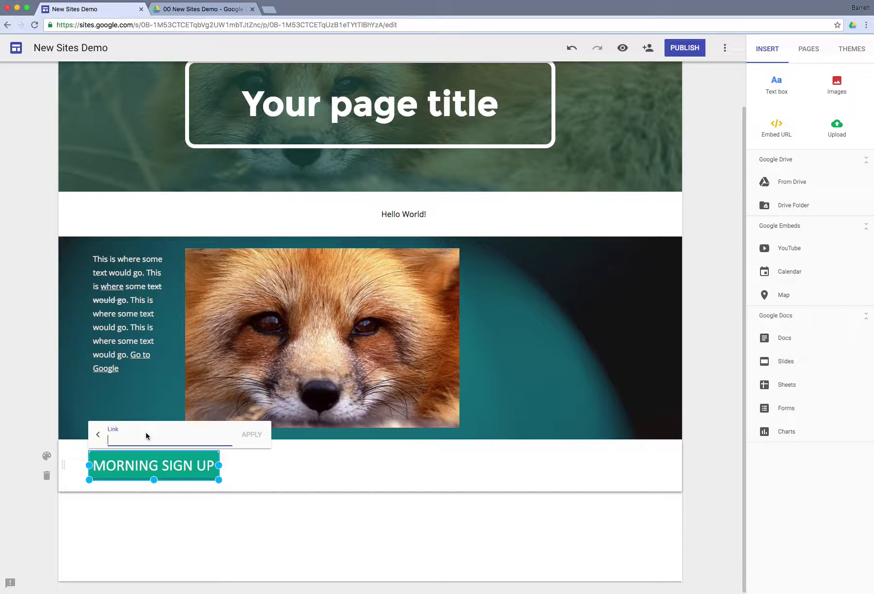
pyautogui.write('www.google.com')
pyautogui.click(191, 10)
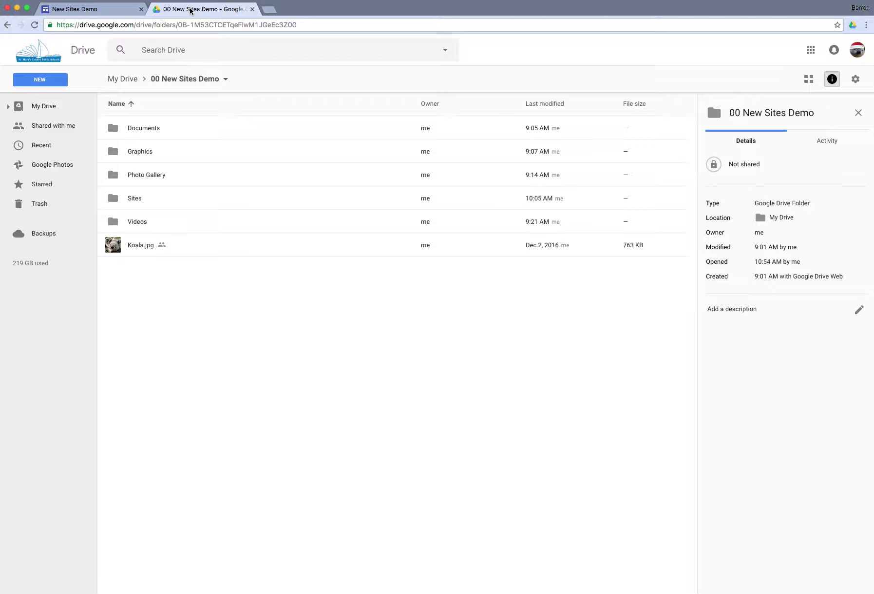
pyautogui.click(102, 9)
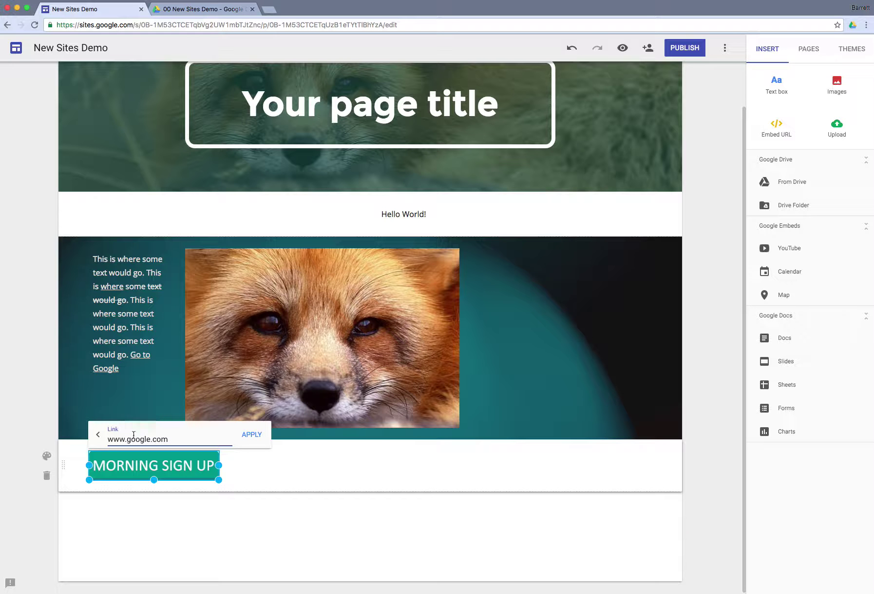
pyautogui.click(253, 435)
pyautogui.click(265, 465)
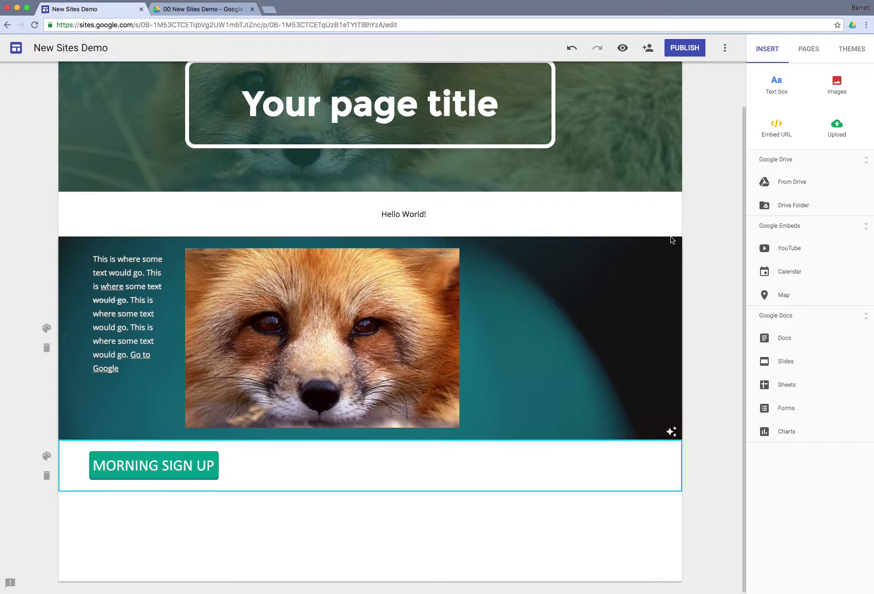
# Preview the site, test the Morning Sign Up button's link, and return to the editor
pyautogui.click(624, 49)
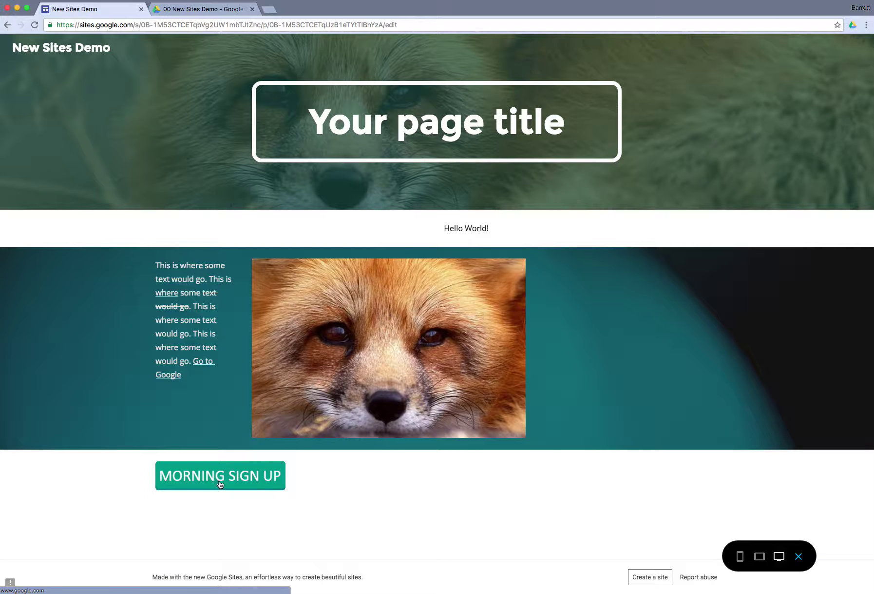
pyautogui.click(226, 482)
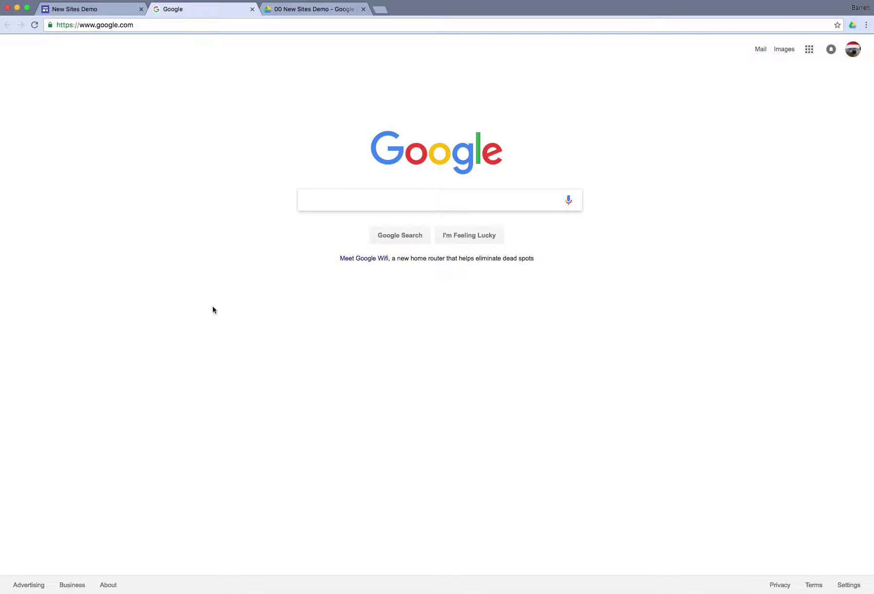
pyautogui.click(252, 9)
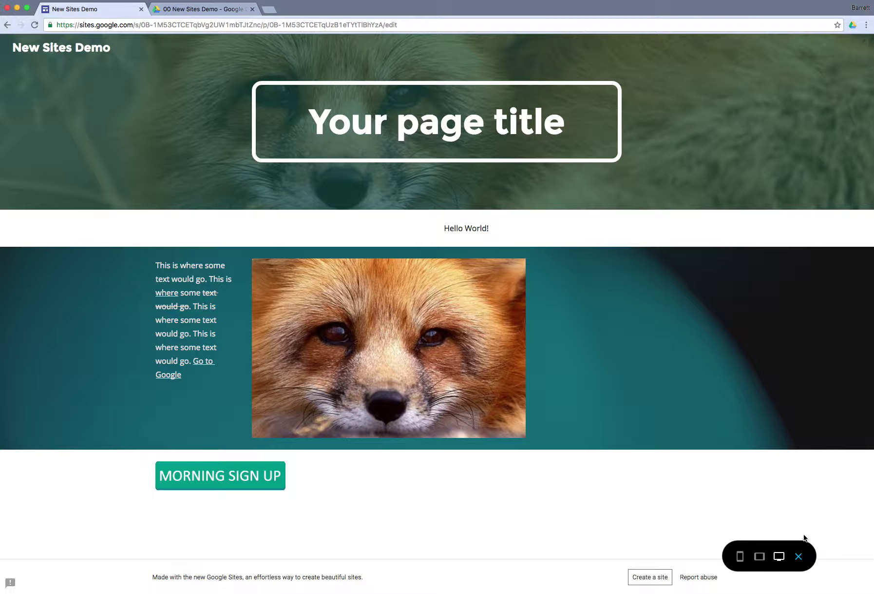
pyautogui.click(798, 556)
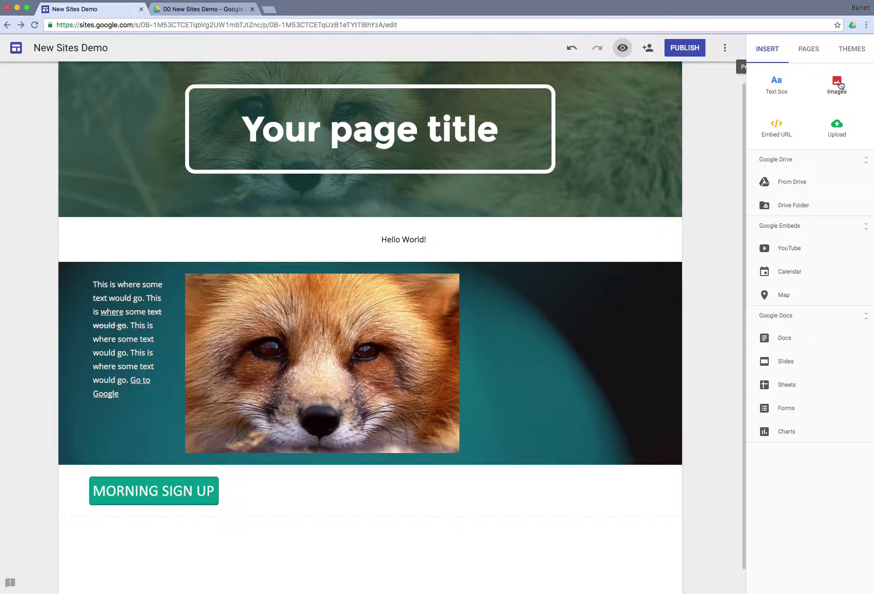
# Insert all four images from the Graphics folder at once, and move the book logo beside the newly added fox image in the section above
pyautogui.click(837, 83)
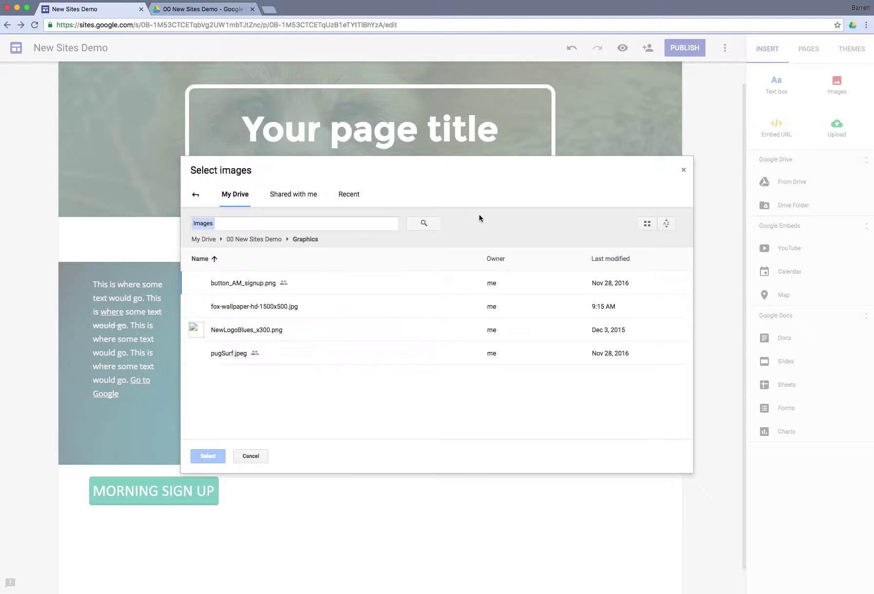
pyautogui.click(253, 284)
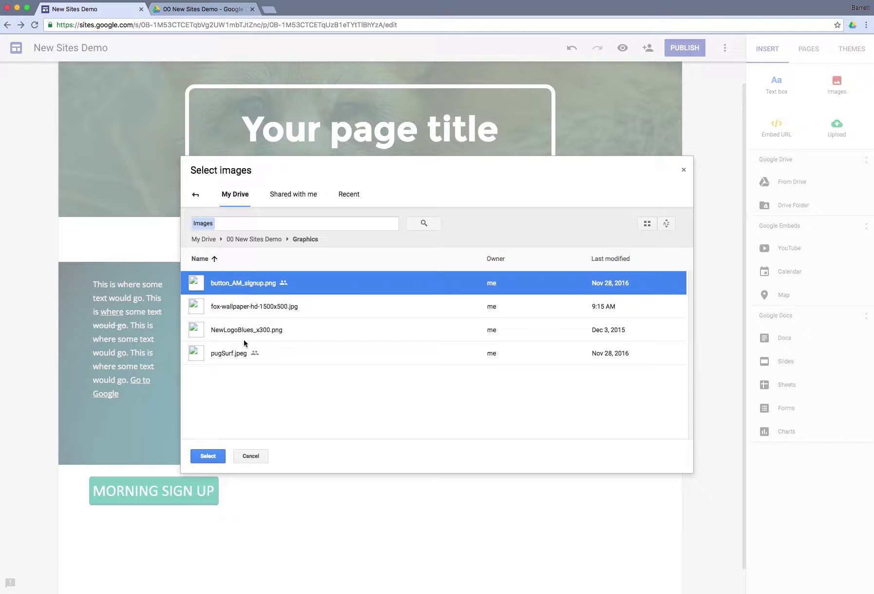
pyautogui.keyDown('shift'); pyautogui.click(247, 354); pyautogui.keyUp('shift')
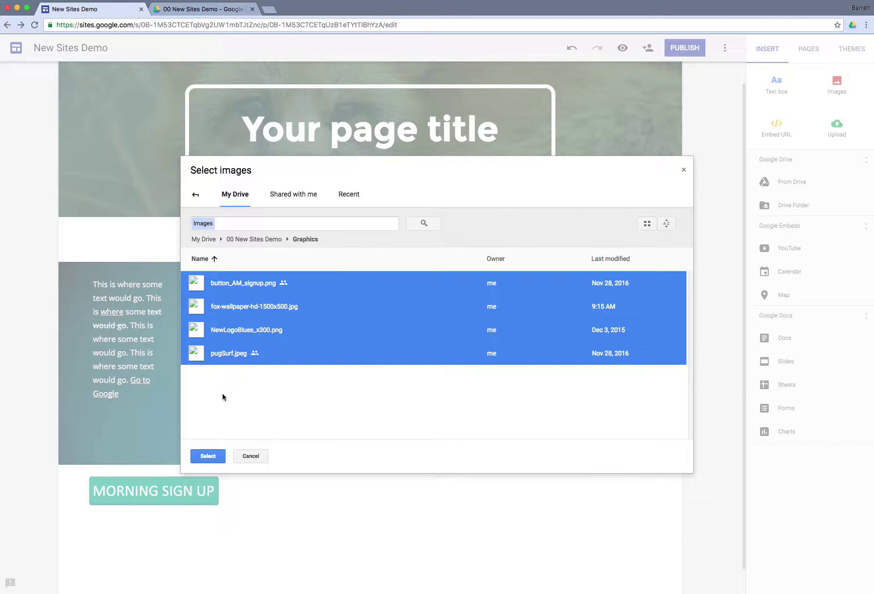
pyautogui.click(209, 455)
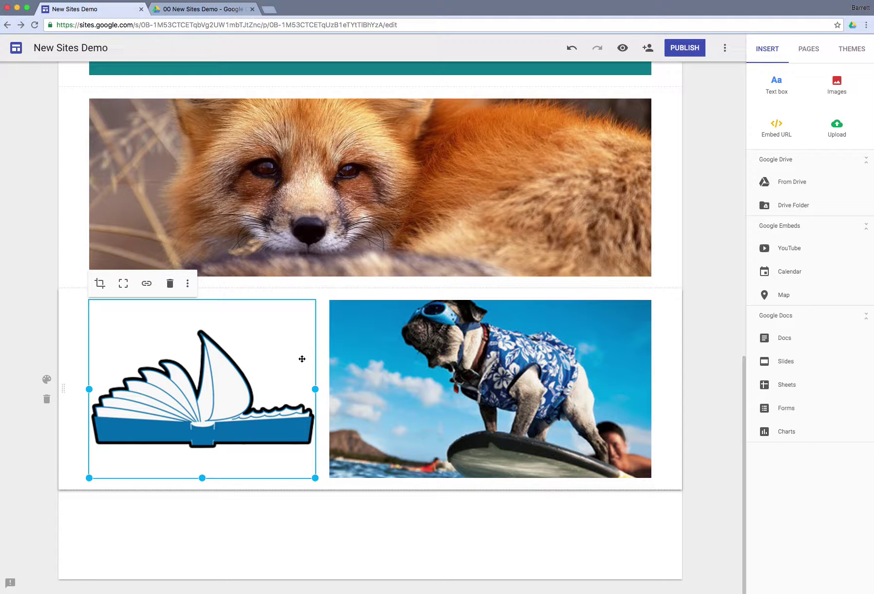
pyautogui.moveTo(302, 358); pyautogui.dragTo(97, 185)
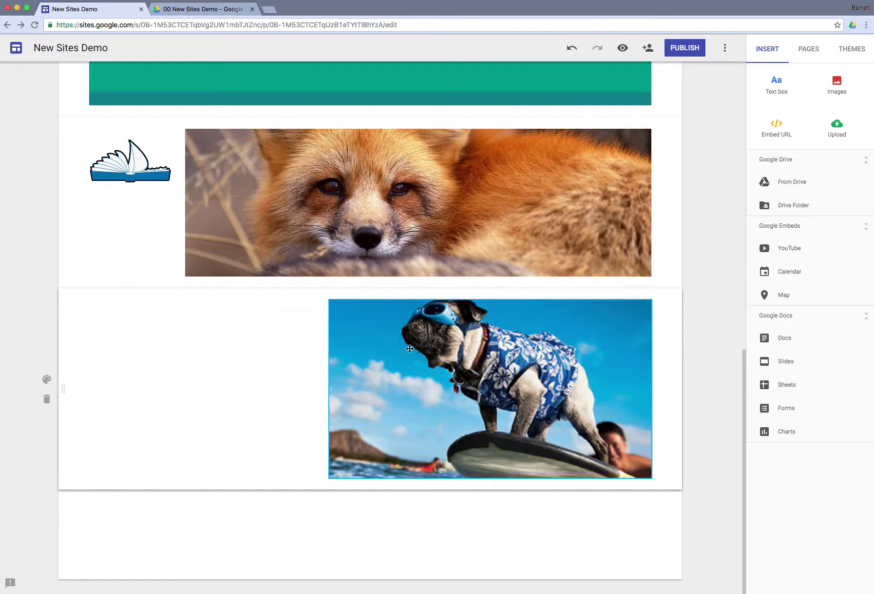
# Move the surfing pug image beside the fox in the book logo section, and delete the section holding the oversized Morning Sign Up image
pyautogui.moveTo(410, 349); pyautogui.dragTo(516, 203)
pyautogui.scroll(5, 516, 203)
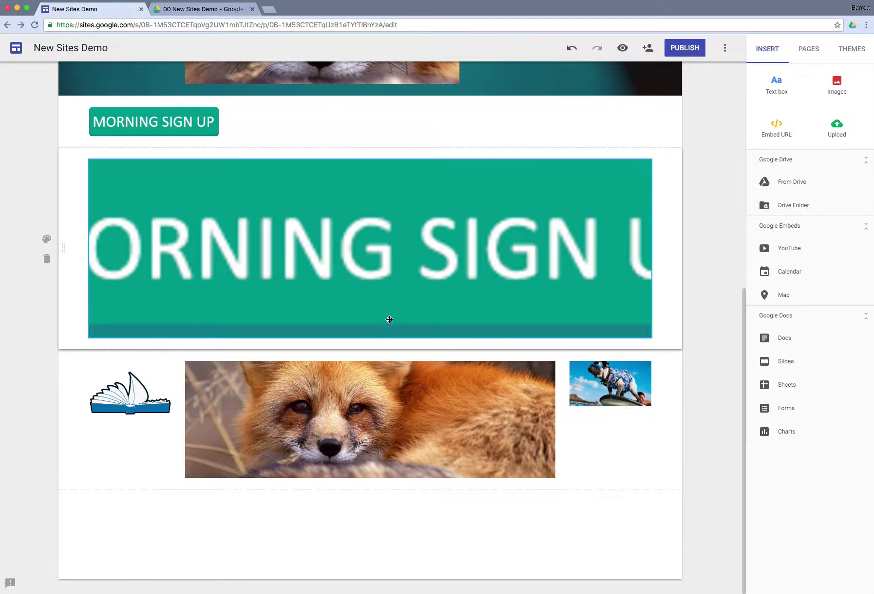
pyautogui.click(240, 259)
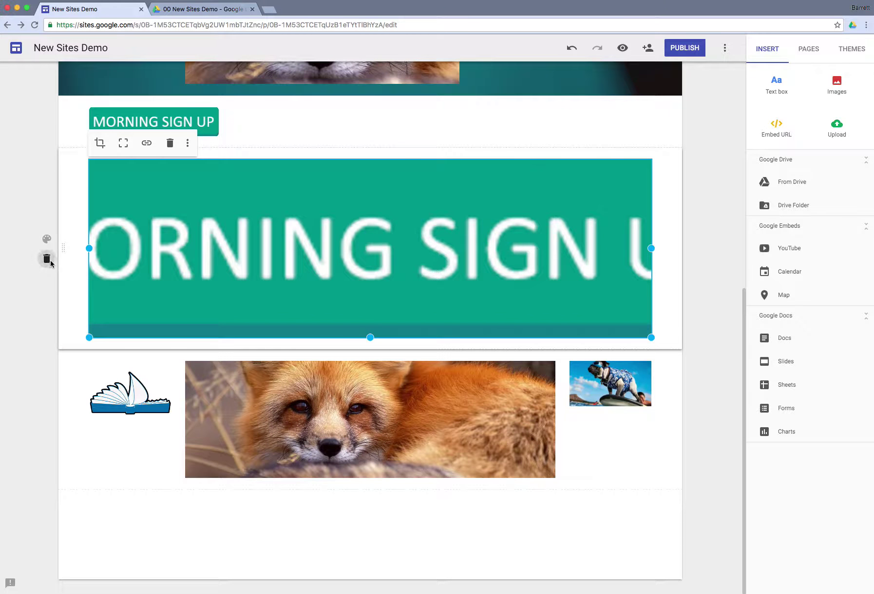
pyautogui.click(46, 258)
# Move the lower fox image beside the small Morning Sign Up button, and crop its width from the outer edge to about half
pyautogui.moveTo(358, 390); pyautogui.dragTo(358, 330)
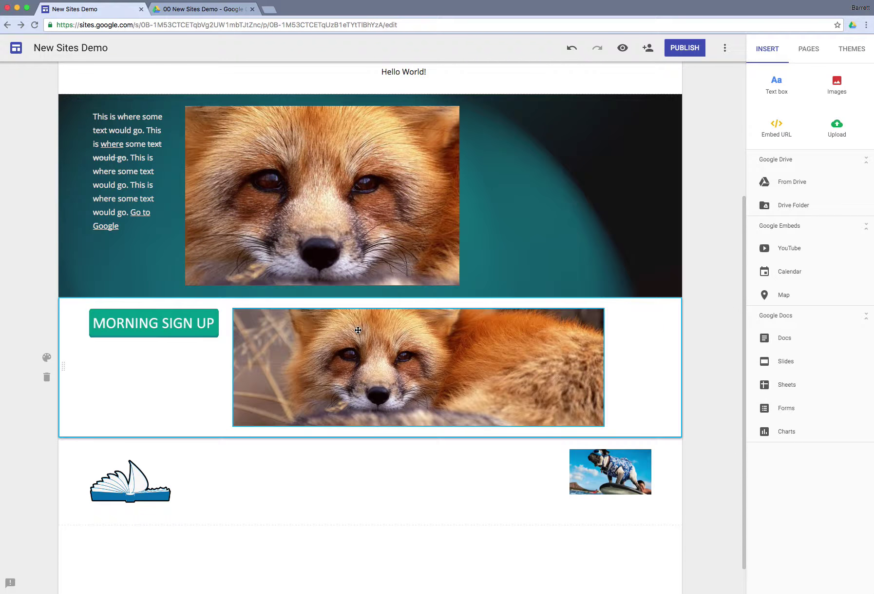
pyautogui.click(598, 385)
pyautogui.moveTo(604, 366); pyautogui.dragTo(412, 366)
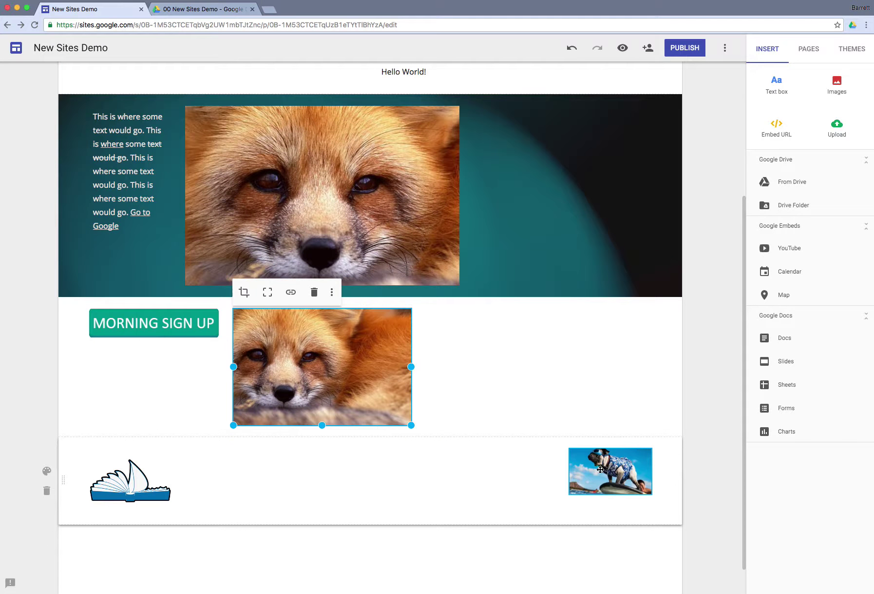
# Place the surfing pug image beside the fox in the Morning Sign Up section, and delete the leftover book logo
pyautogui.moveTo(600, 468); pyautogui.dragTo(629, 418)
pyautogui.click(476, 343)
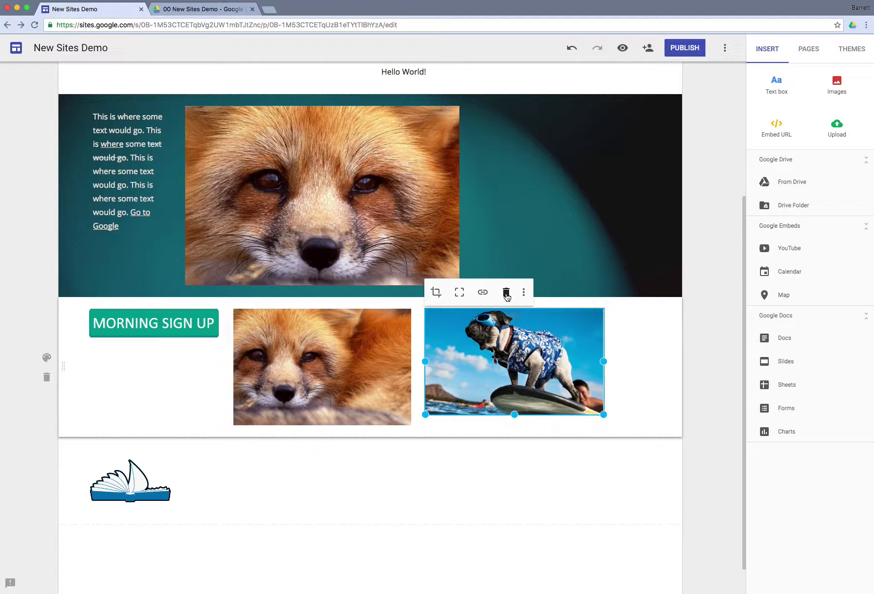
pyautogui.click(145, 482)
pyautogui.click(171, 431)
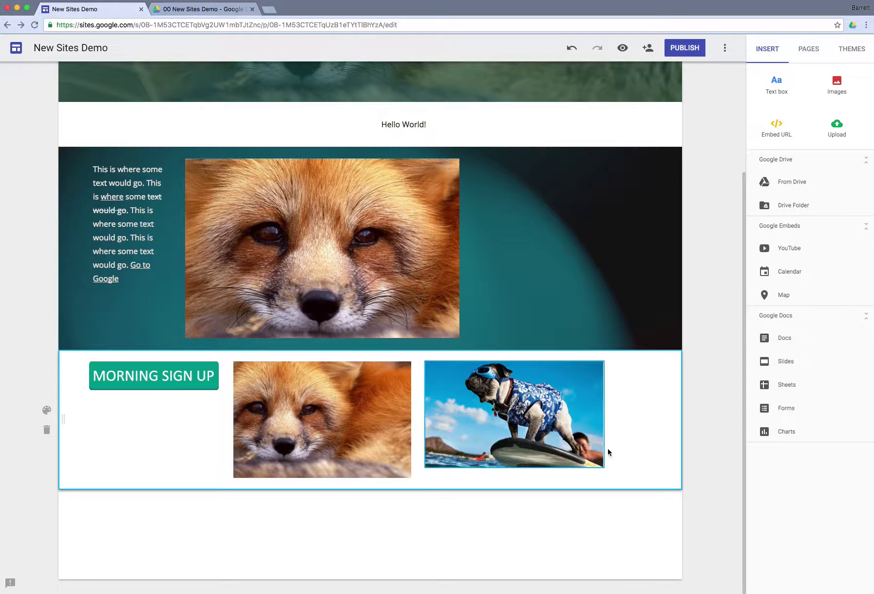
# Add the alt text "This is a surfing pug." to the surfing pug image
pyautogui.click(546, 433)
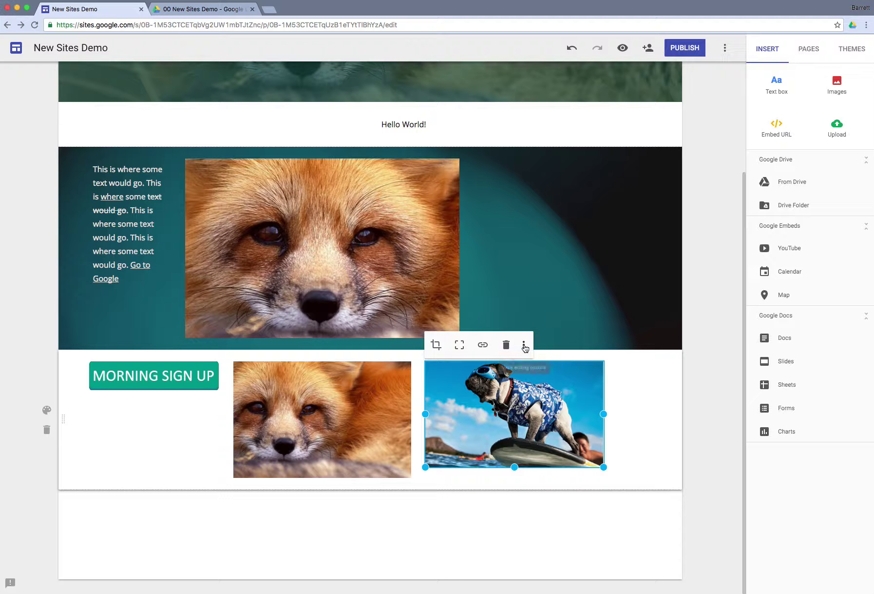
pyautogui.click(525, 346)
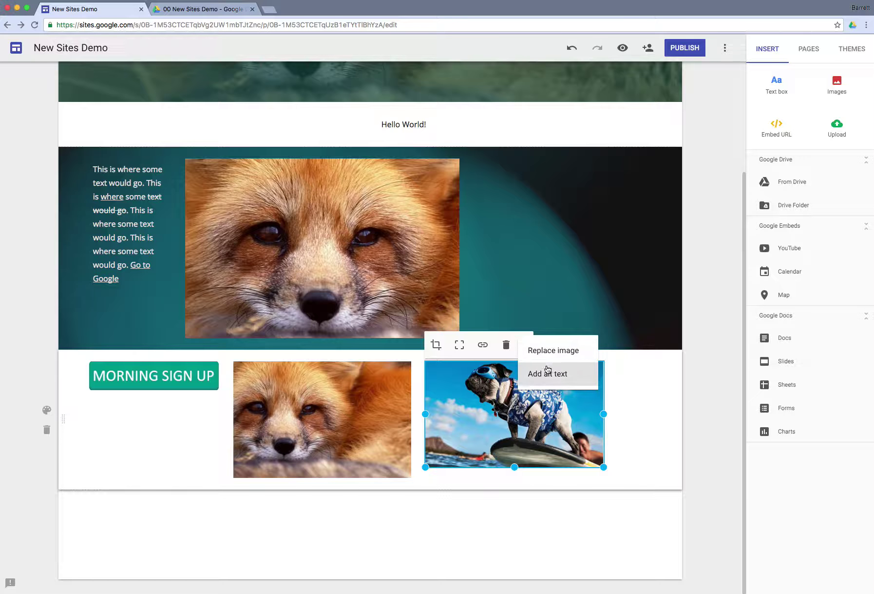
pyautogui.click(560, 378)
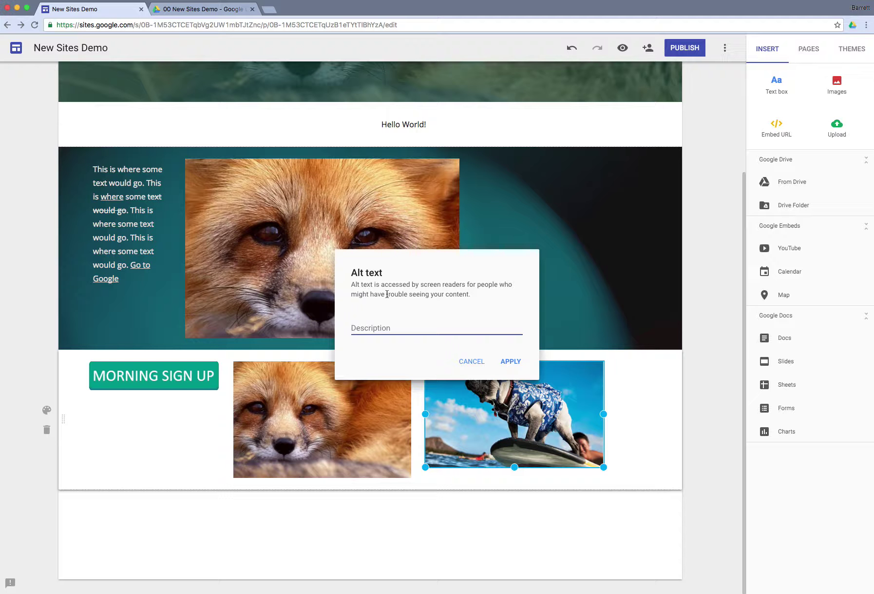
pyautogui.write('This is a surfing pug.')
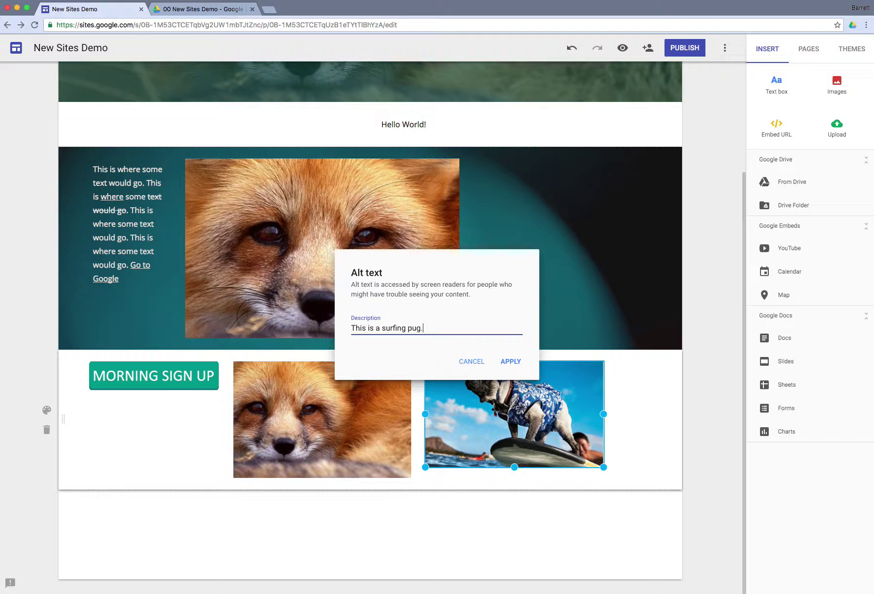
pyautogui.click(513, 362)
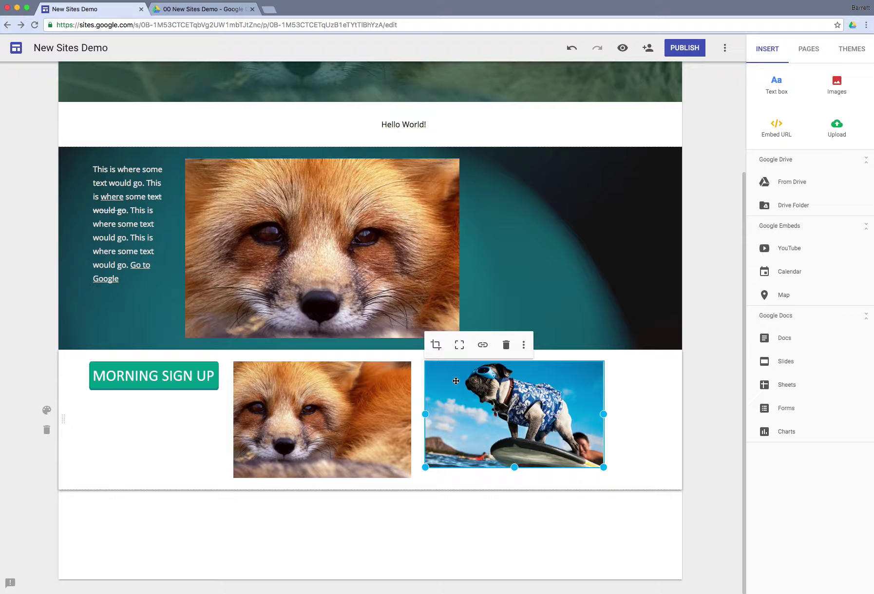
# Delete the surfing pug image and undo the deletion
pyautogui.click(524, 345)
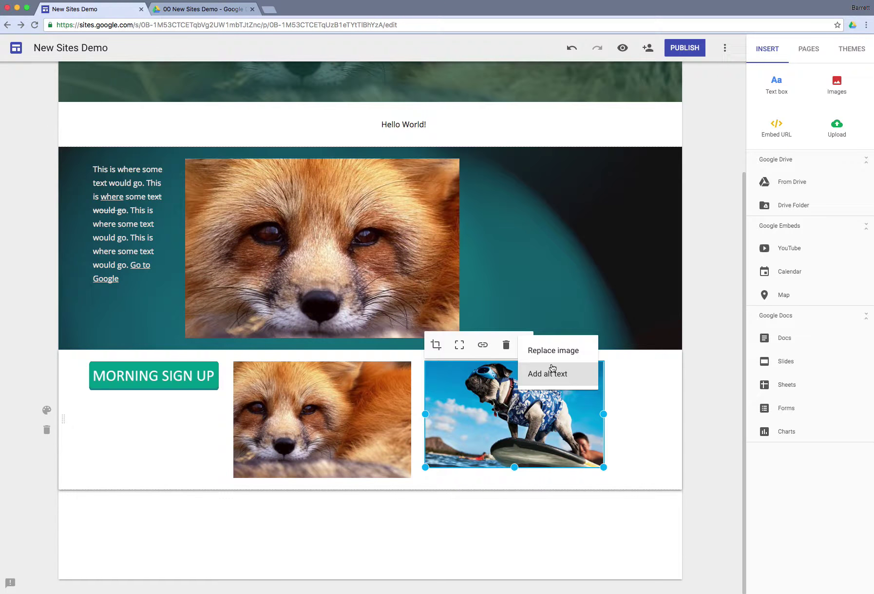
pyautogui.click(625, 413)
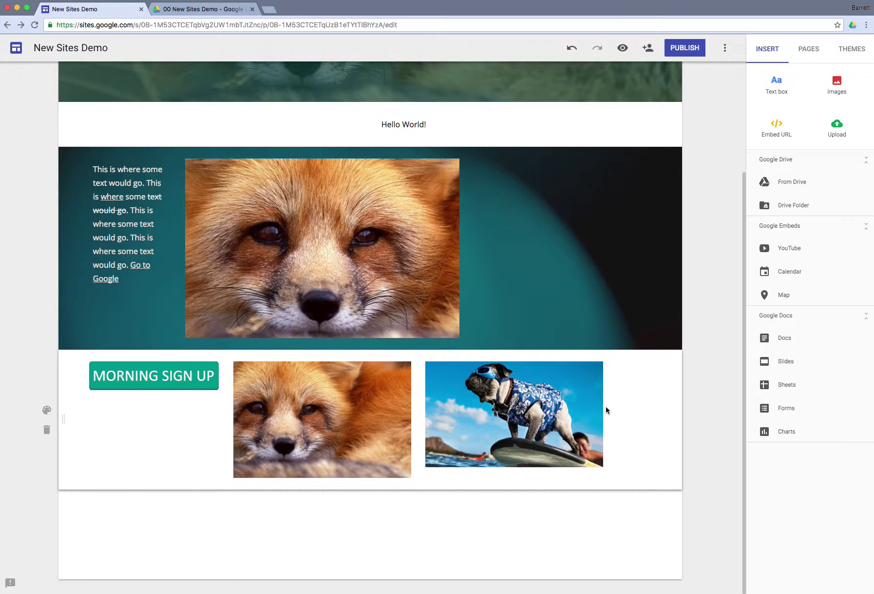
pyautogui.click(513, 409)
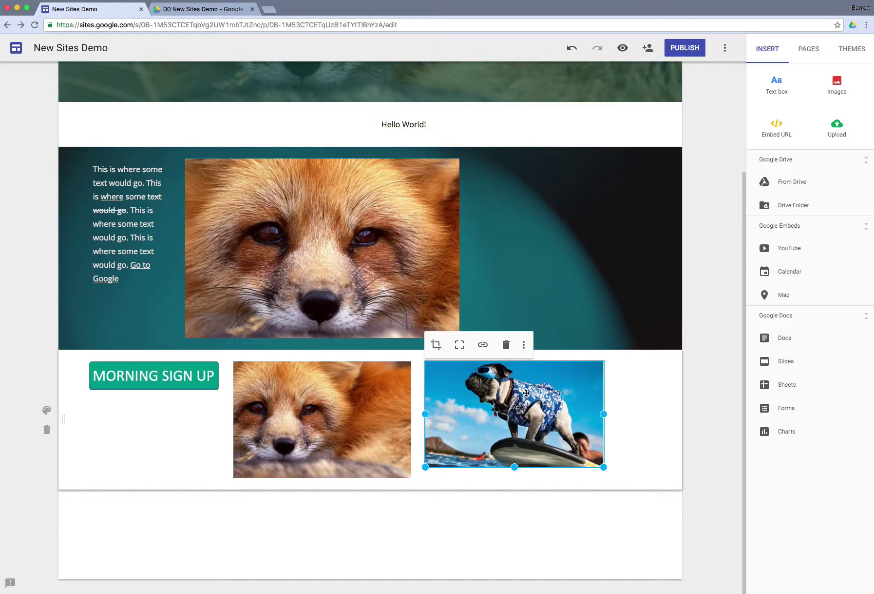
pyautogui.click(525, 346)
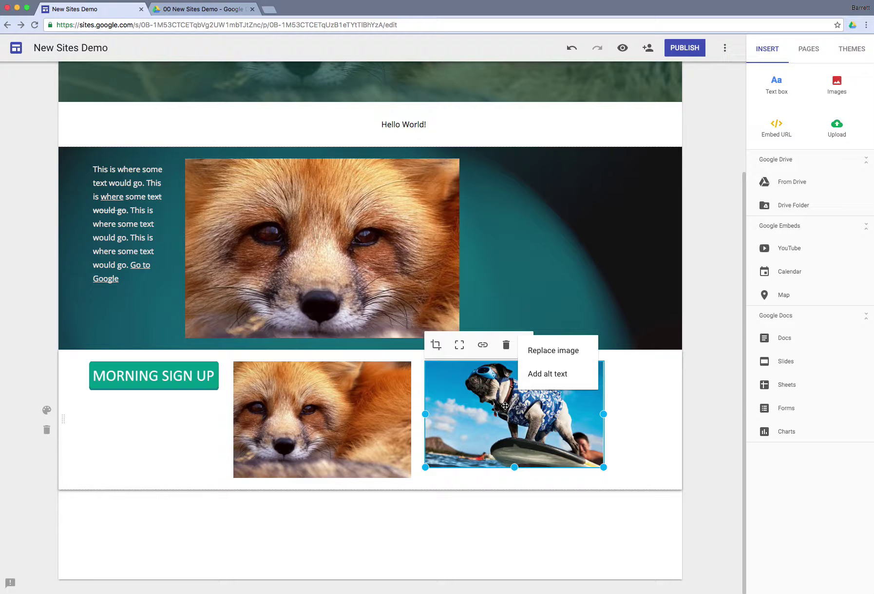
pyautogui.click(505, 350)
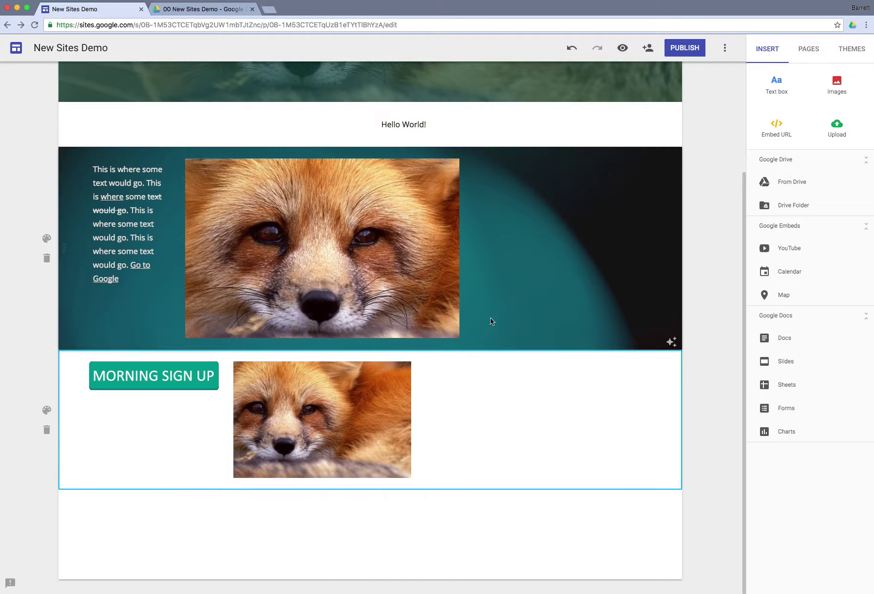
pyautogui.click(572, 47)
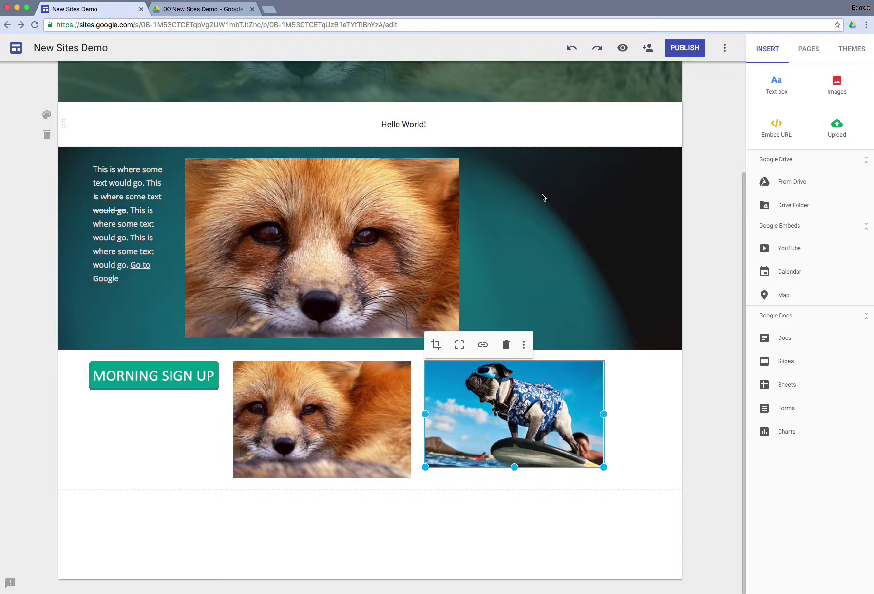
# Replace the surfing pug image with the black puppy photo from the Photo Gallery folder inside 00 New Sites Demo on Google Drive
pyautogui.click(522, 345)
pyautogui.click(541, 355)
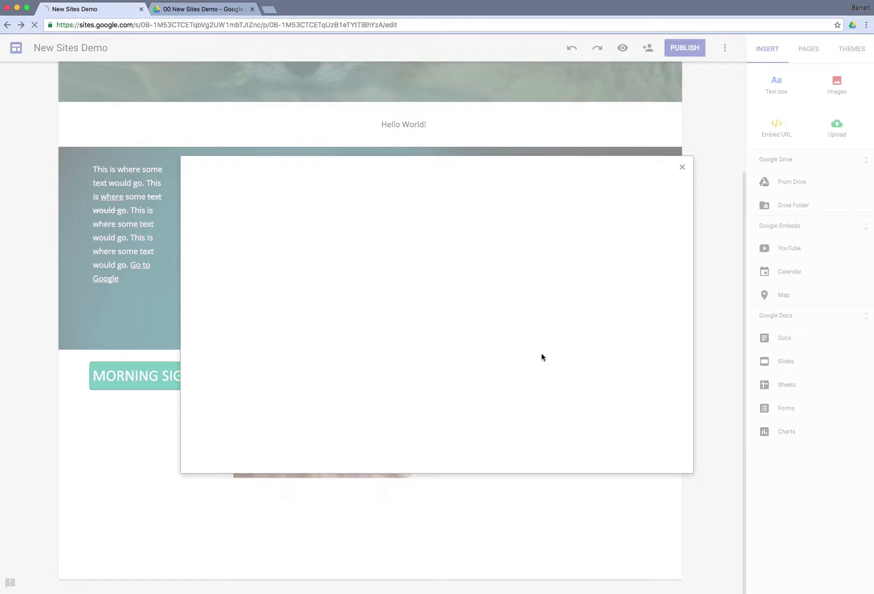
pyautogui.click(419, 204)
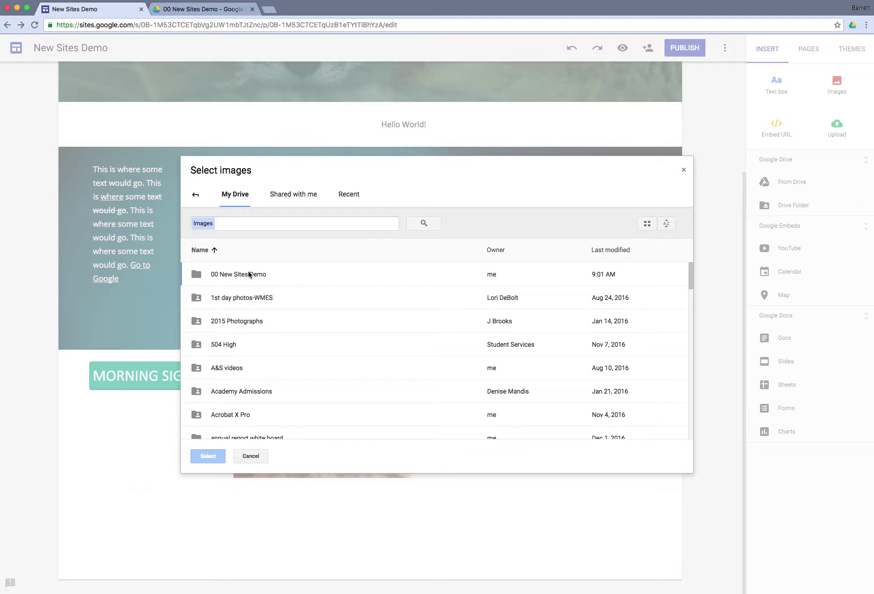
pyautogui.doubleClick(249, 274)
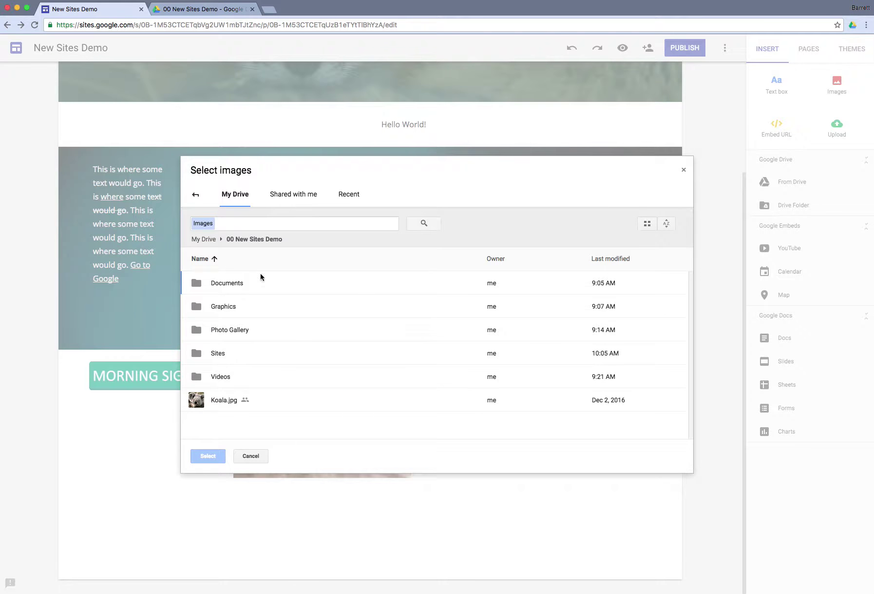
pyautogui.doubleClick(233, 330)
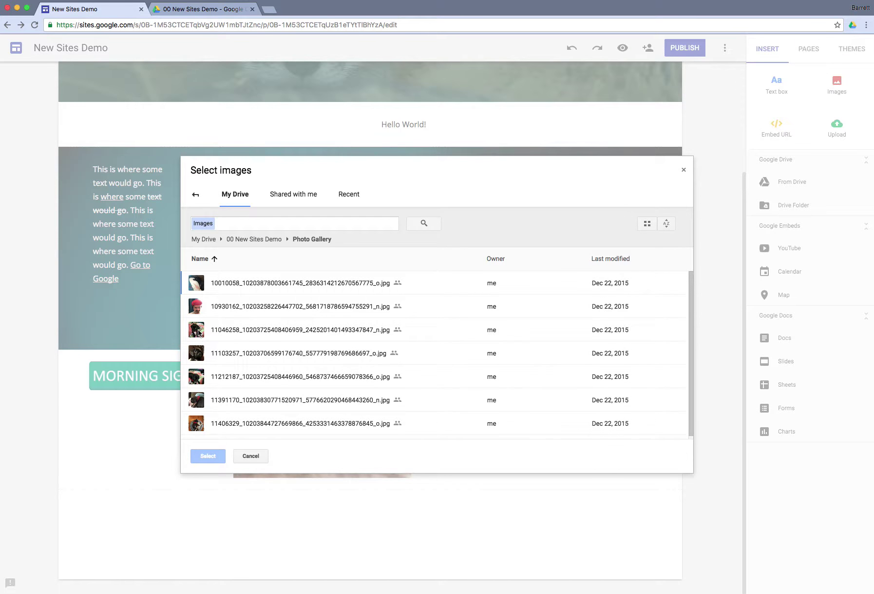
pyautogui.doubleClick(210, 338)
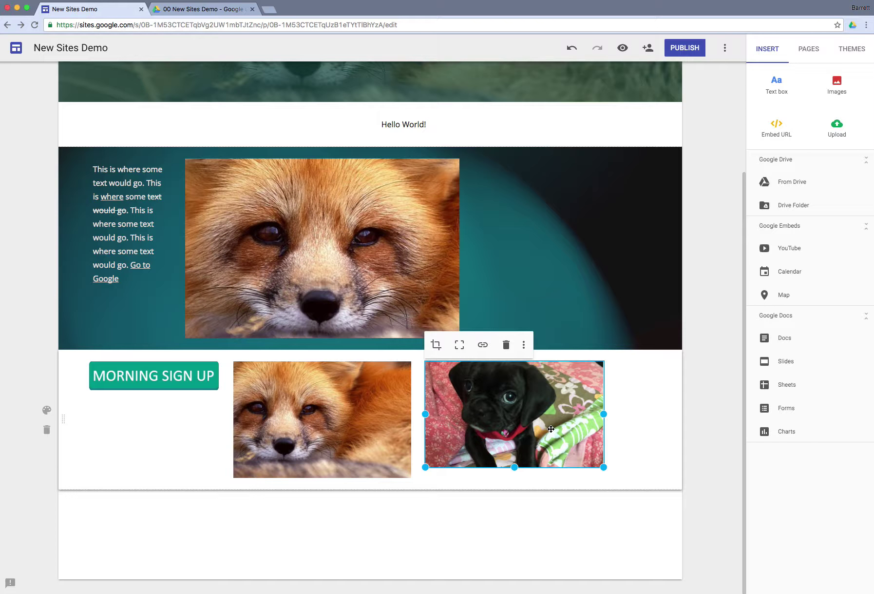
pyautogui.click(619, 391)
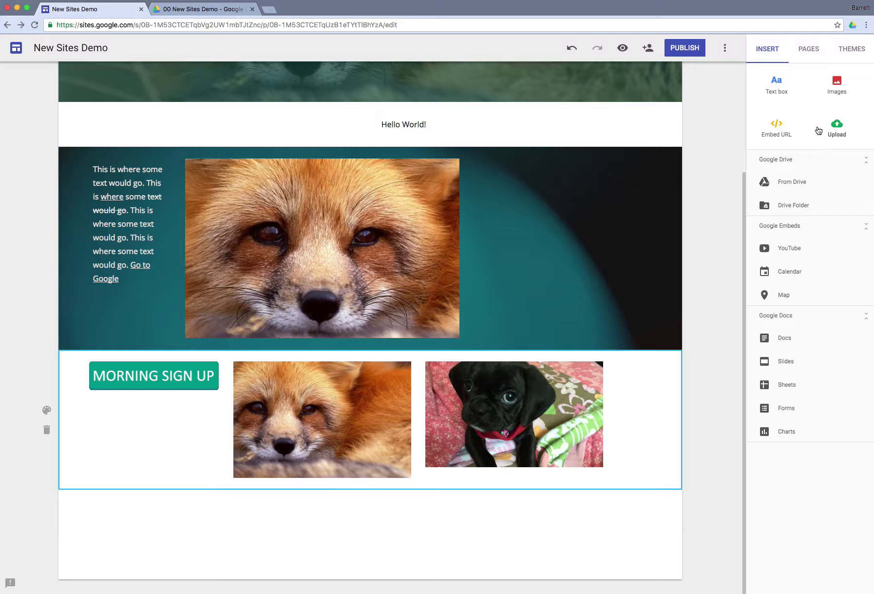
# Examine the dialogs for embedding web content by URL and uploading images from the computer, cancelling each one
pyautogui.click(775, 124)
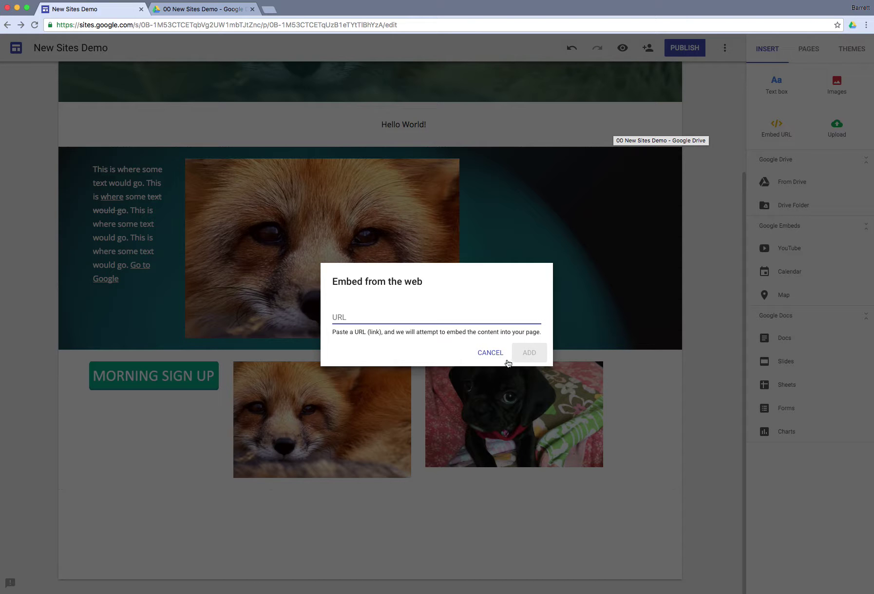
pyautogui.click(485, 355)
pyautogui.click(347, 241)
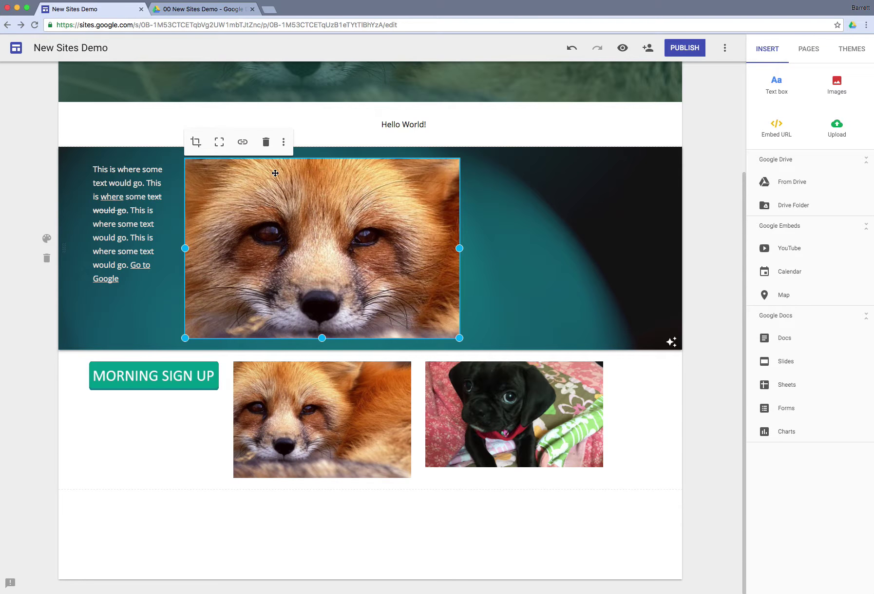
pyautogui.click(154, 210)
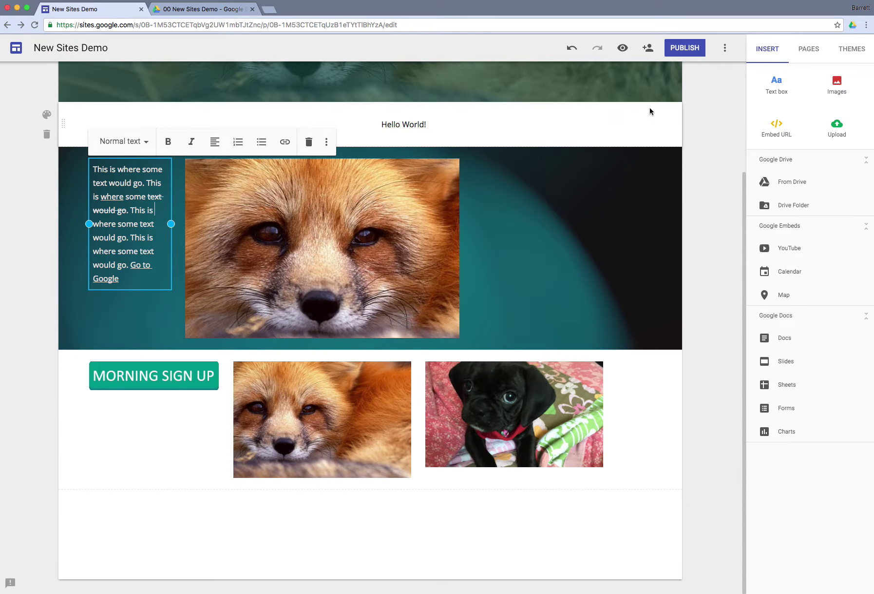
pyautogui.click(838, 129)
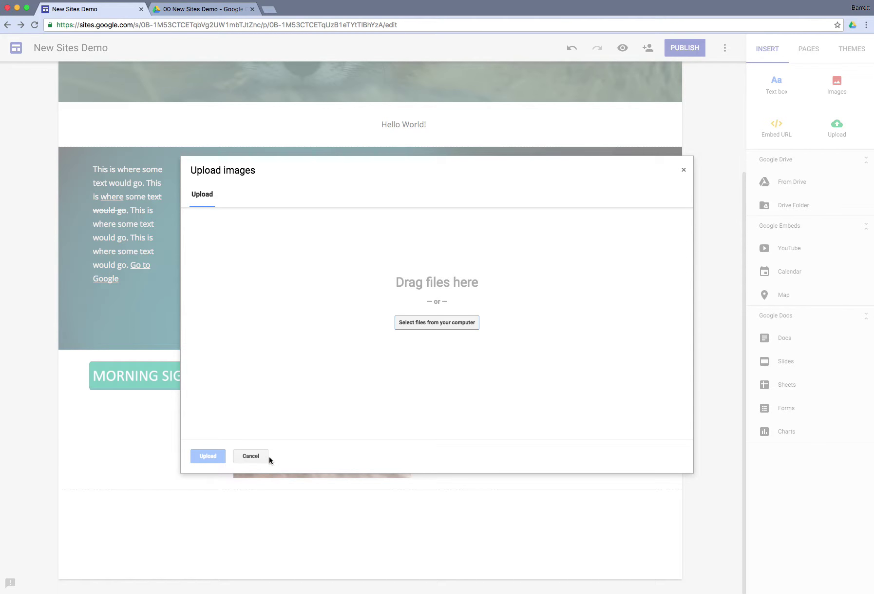
pyautogui.click(251, 456)
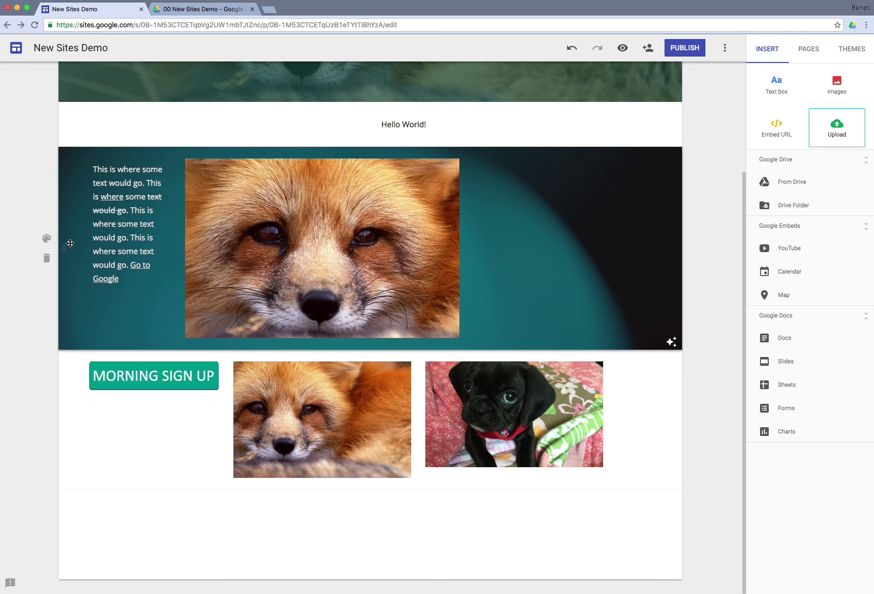
# Move the teal section with the text and large fox image below the Morning Sign Up image row
pyautogui.moveTo(67, 246); pyautogui.dragTo(73, 453)
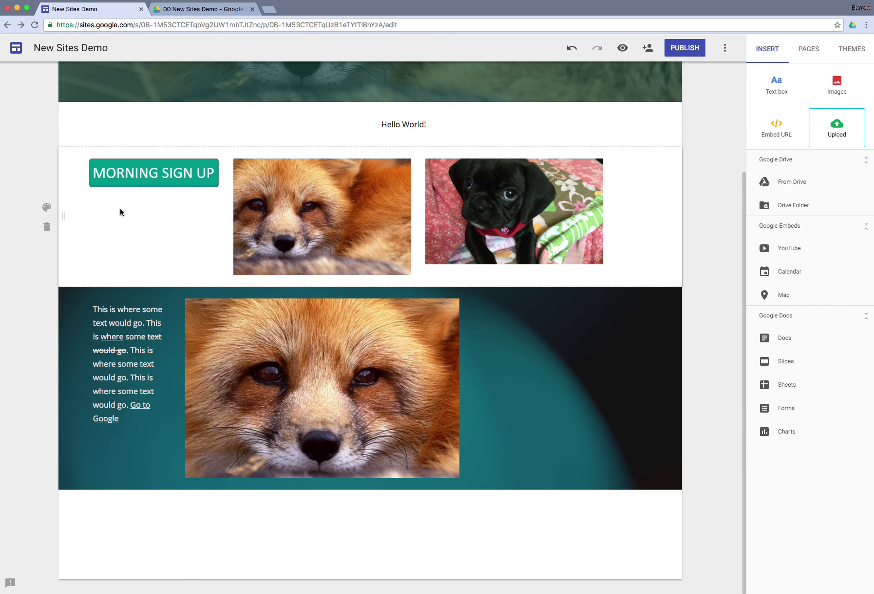